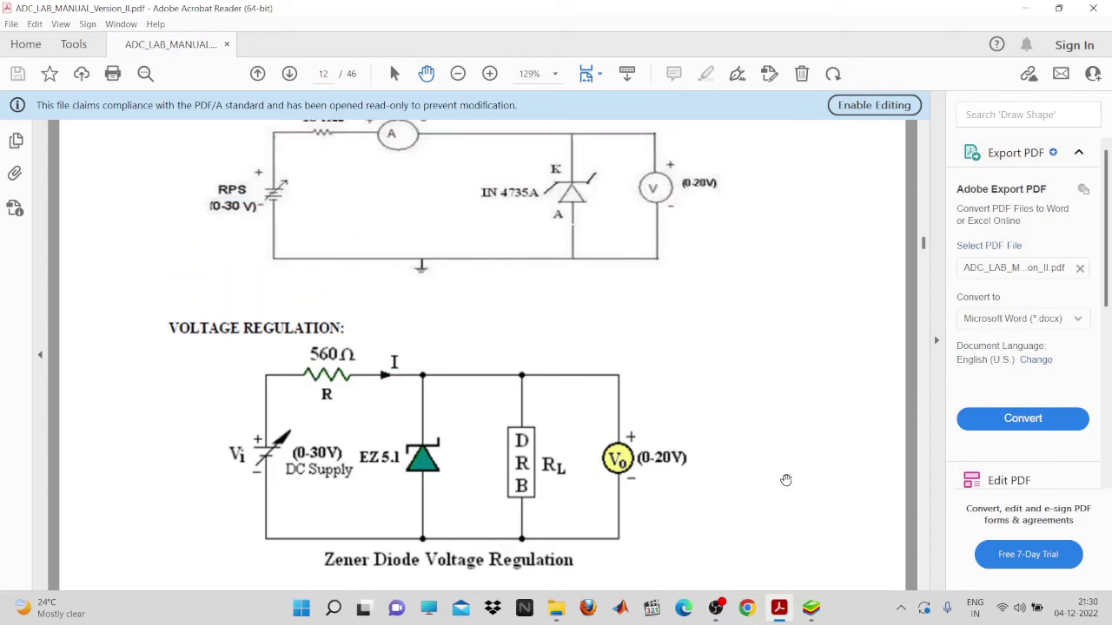
# - Review Experiment No.2 in the lab manual: aim, apparatus, theory, static and reverse bias circuits, and the zener voltage regulation circuit
pyautogui.scroll(1, 786, 480)
pyautogui.scroll(2, 786, 480)
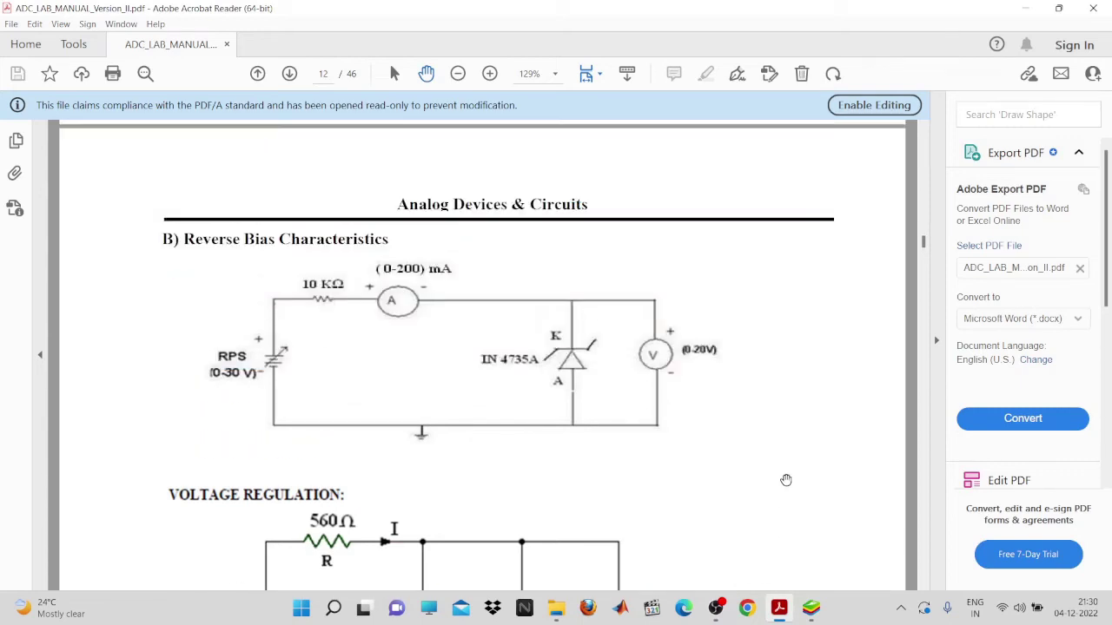
pyautogui.scroll(1, 786, 480)
pyautogui.scroll(3, 786, 480)
pyautogui.scroll(10, 786, 480)
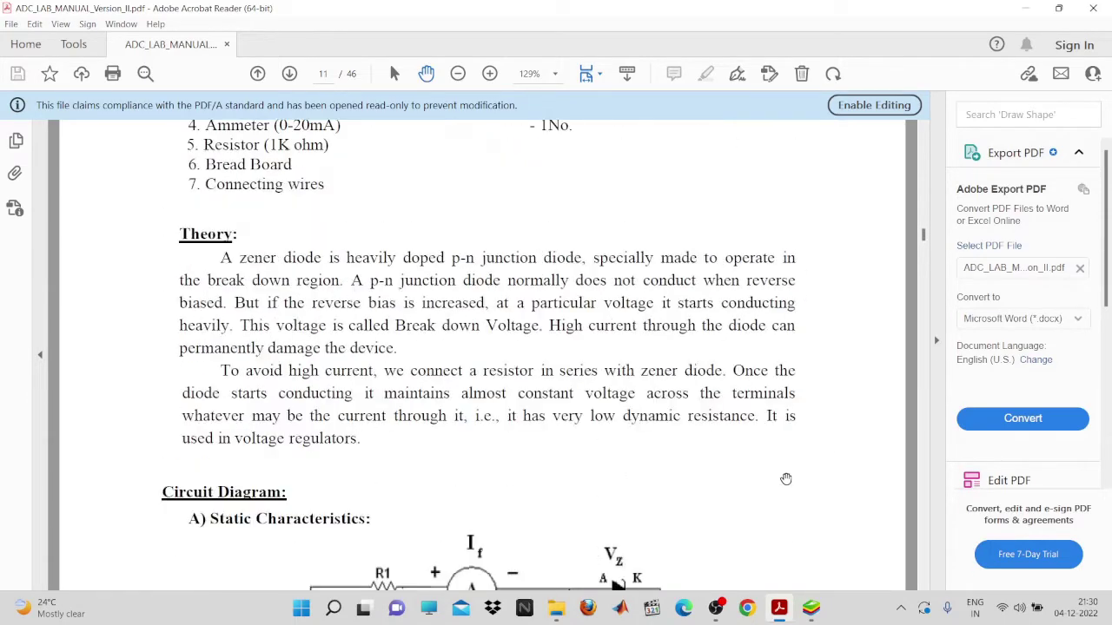
pyautogui.scroll(4, 786, 481)
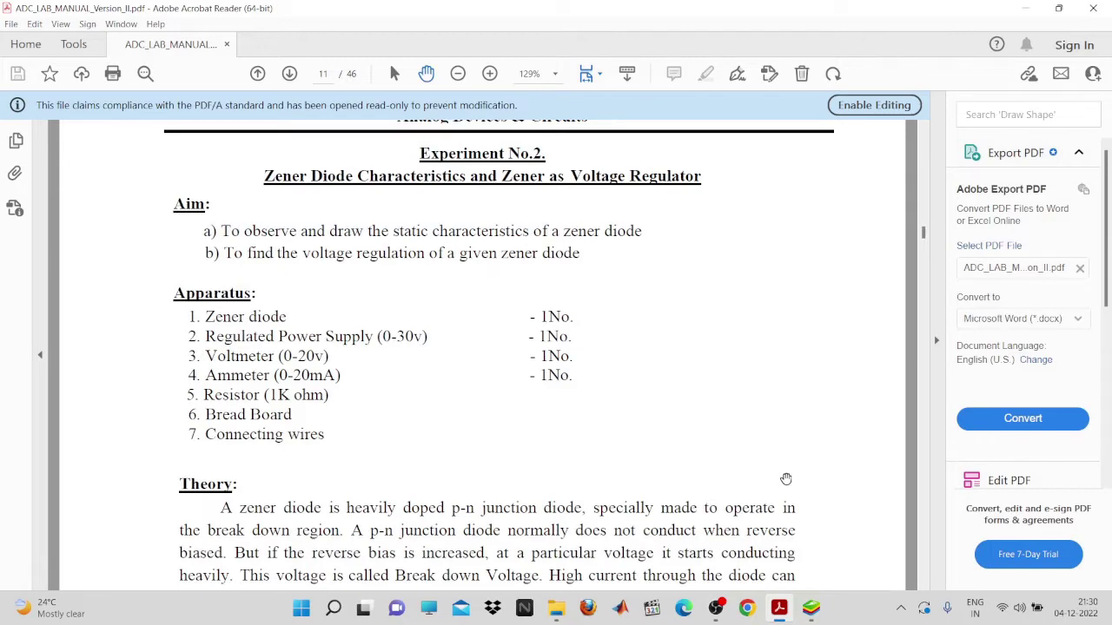
pyautogui.scroll(-4, 786, 480)
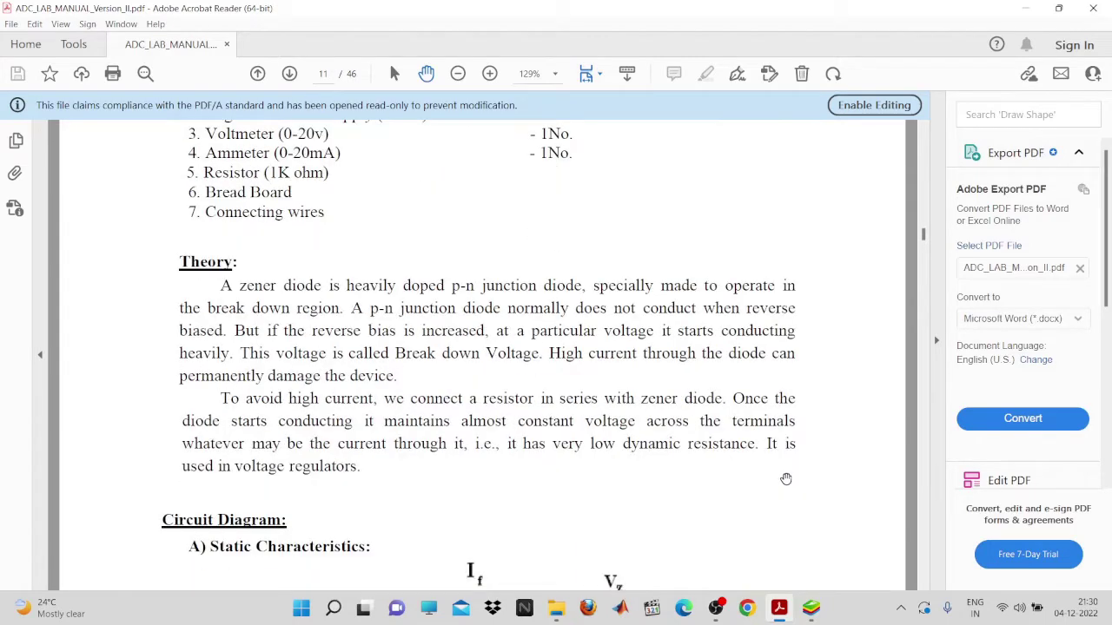
pyautogui.scroll(-1, 786, 480)
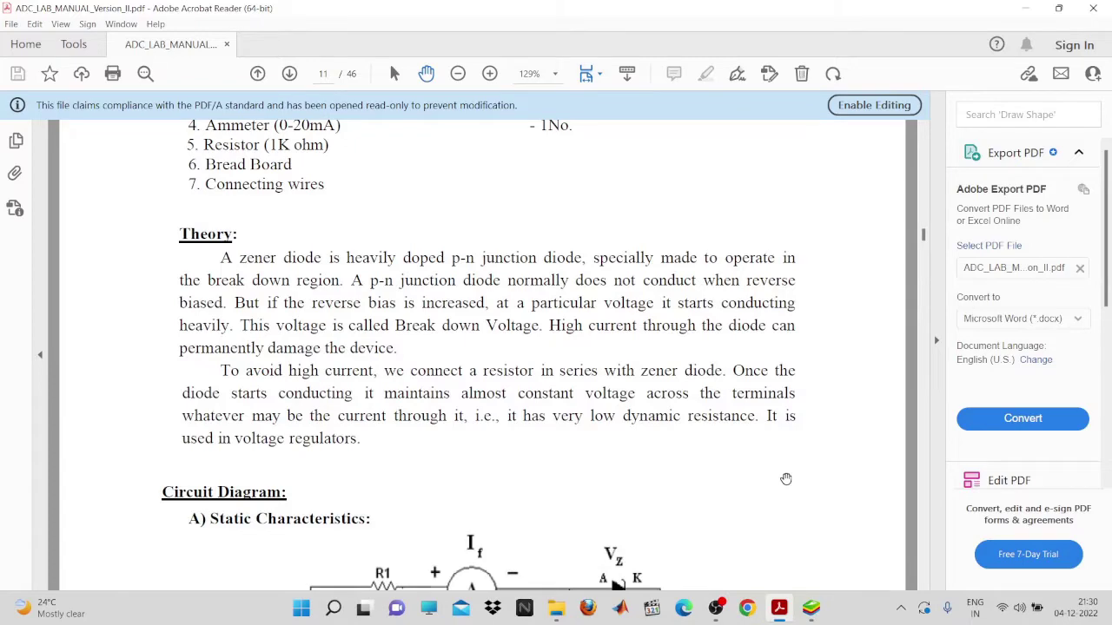
pyautogui.scroll(-6, 786, 479)
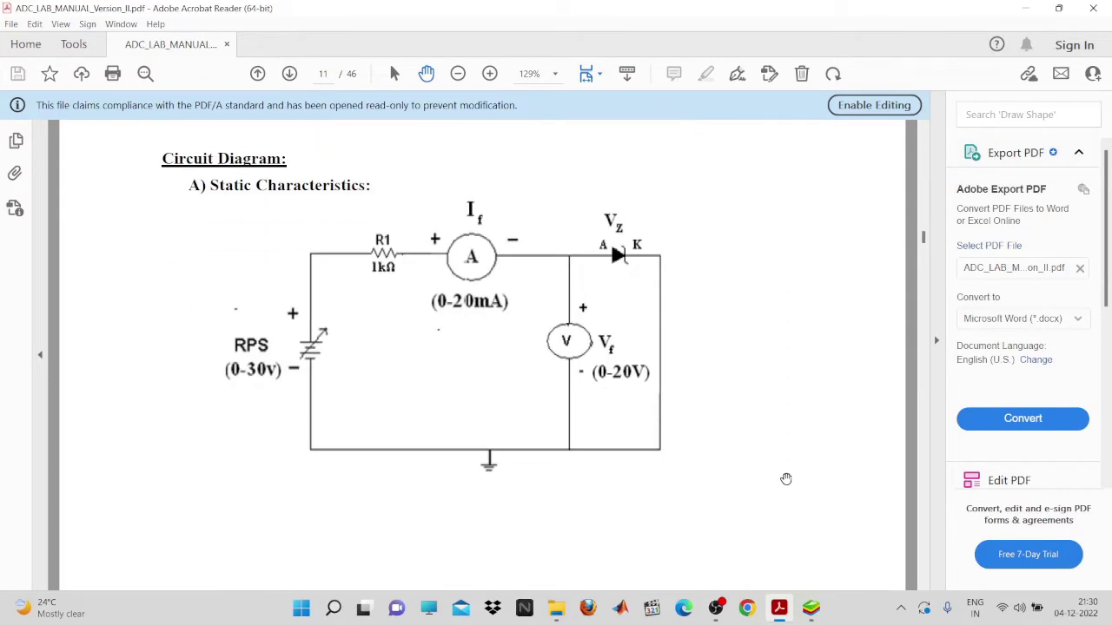
pyautogui.scroll(-2, 786, 479)
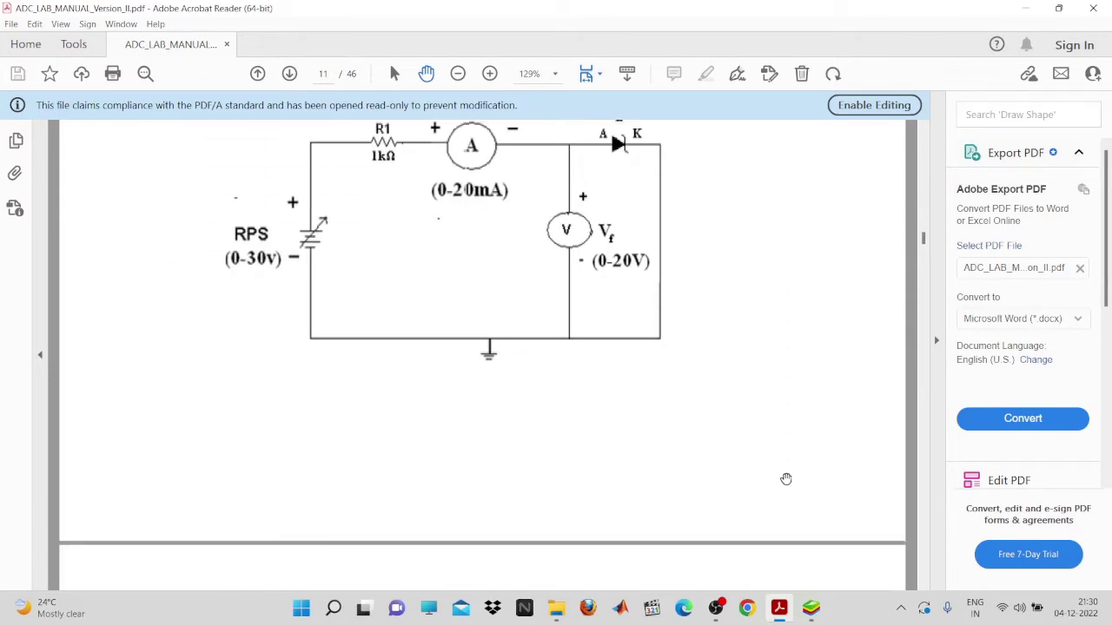
pyautogui.scroll(-6, 786, 480)
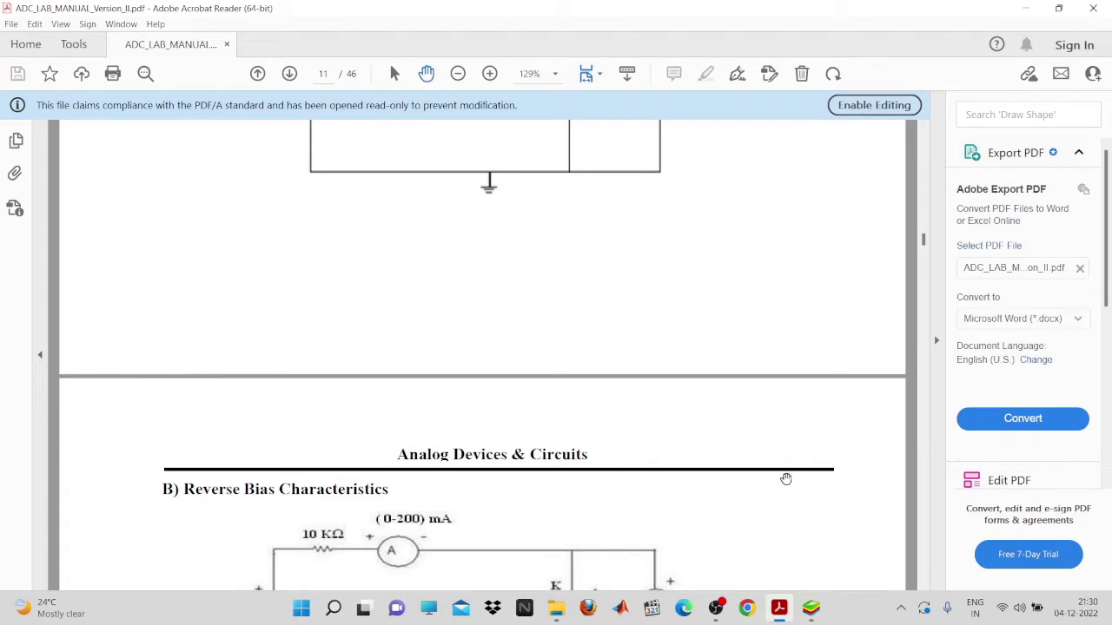
pyautogui.scroll(-8, 786, 479)
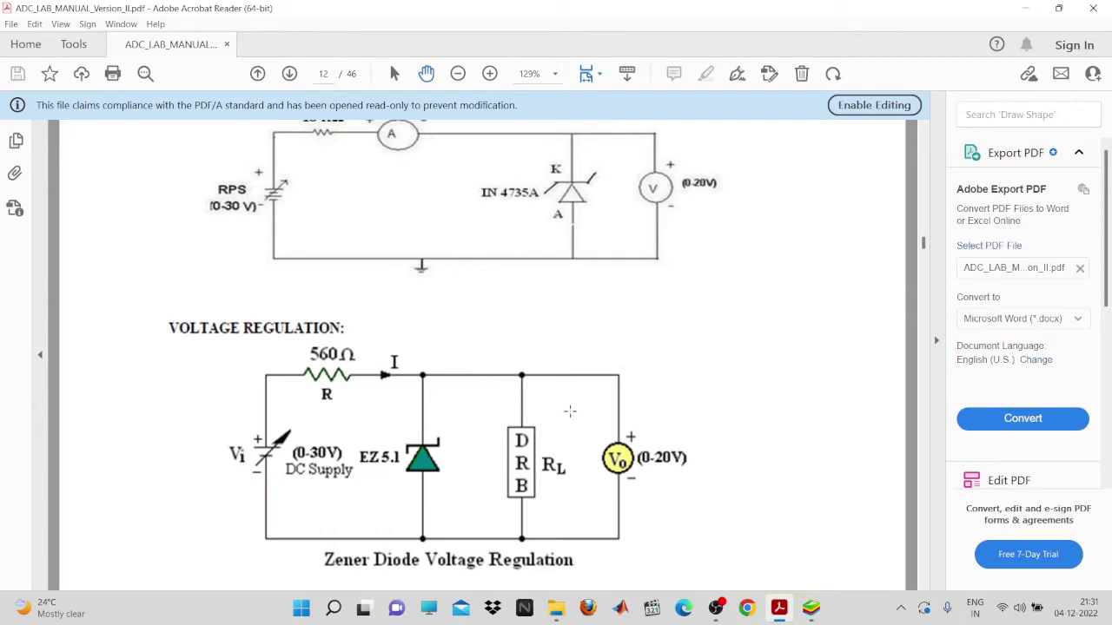
# - Examine the observation table, the load regulation procedure and the Load Regulation table, then return to the Zener Diode Voltage Regulation circuit
pyautogui.scroll(-5, 569, 411)
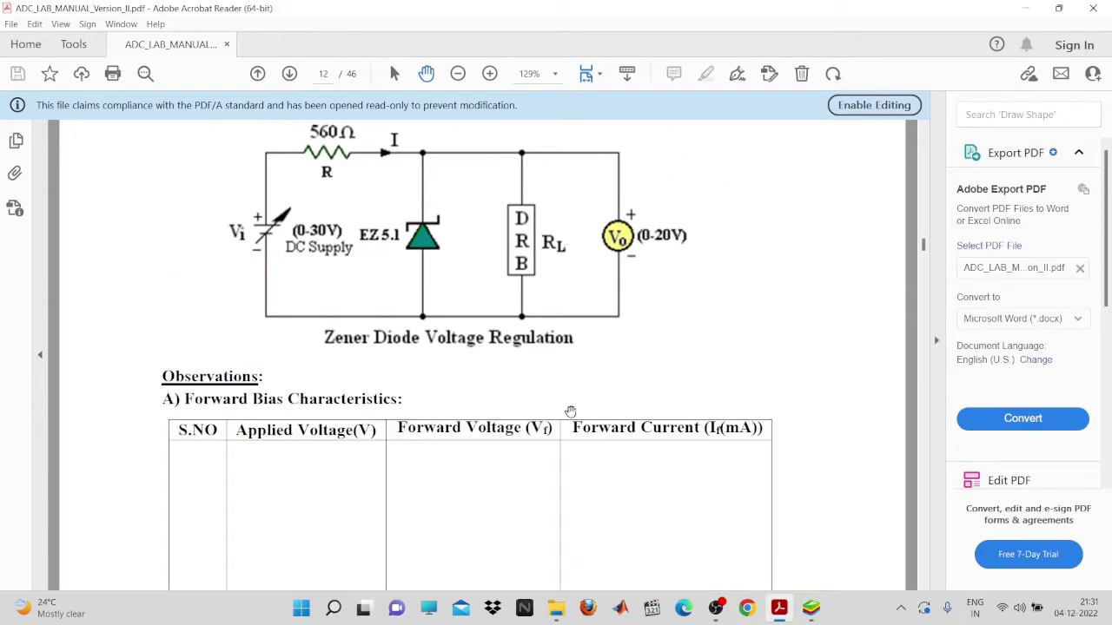
pyautogui.scroll(-2, 569, 411)
pyautogui.scroll(1, 570, 411)
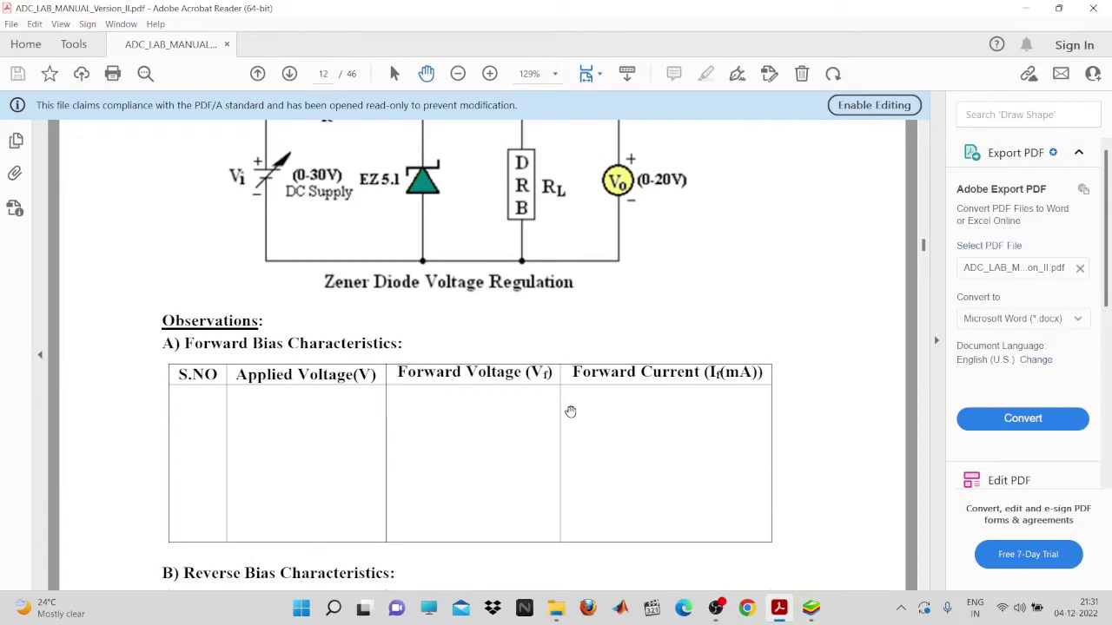
pyautogui.scroll(3, 570, 411)
pyautogui.scroll(-3, 570, 411)
pyautogui.scroll(-10, 570, 410)
pyautogui.scroll(-10, 569, 411)
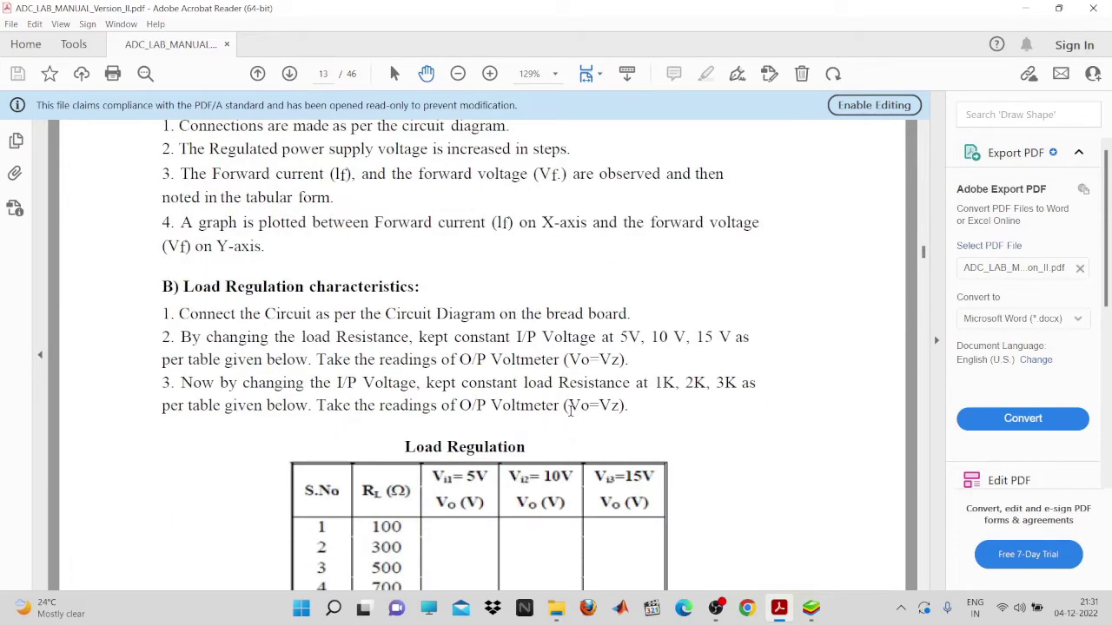
pyautogui.scroll(-3, 570, 411)
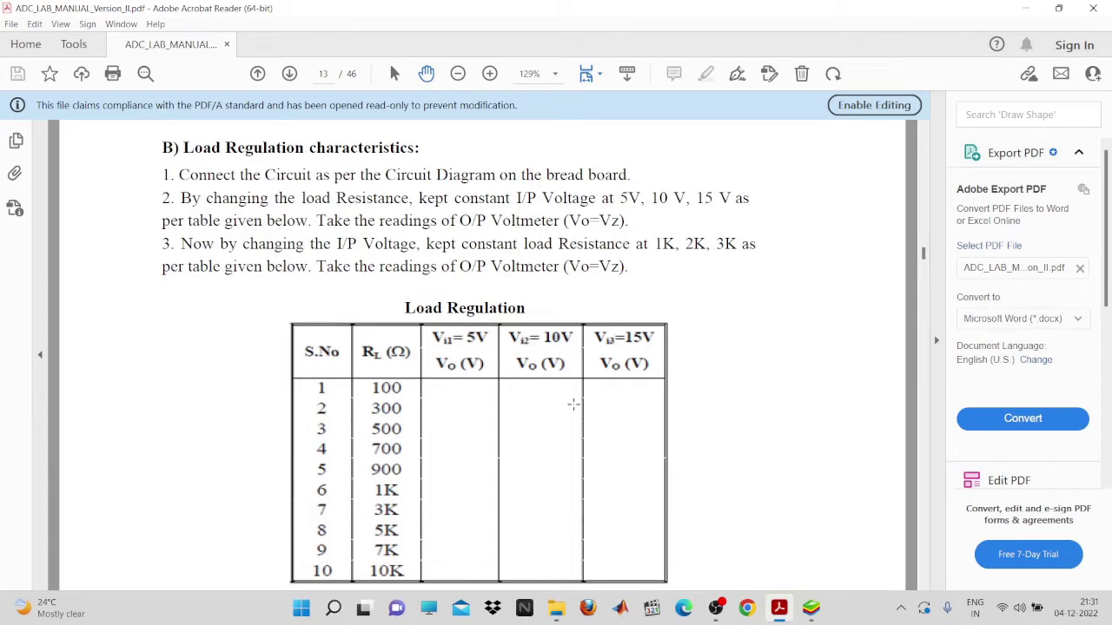
pyautogui.scroll(-2, 573, 404)
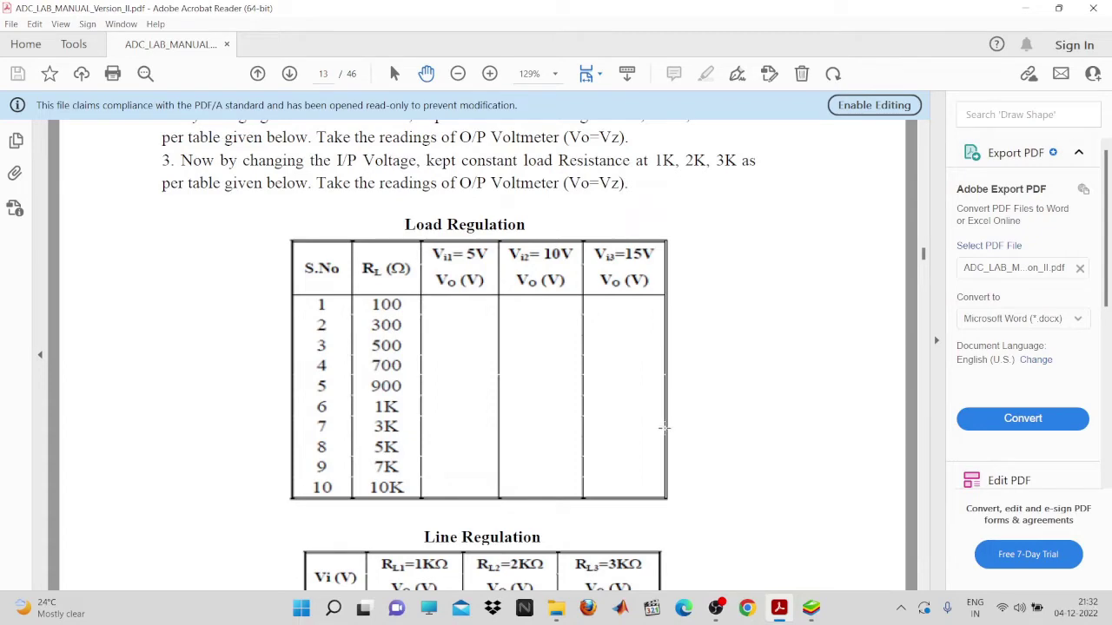
pyautogui.scroll(10, 664, 428)
pyautogui.scroll(10, 665, 428)
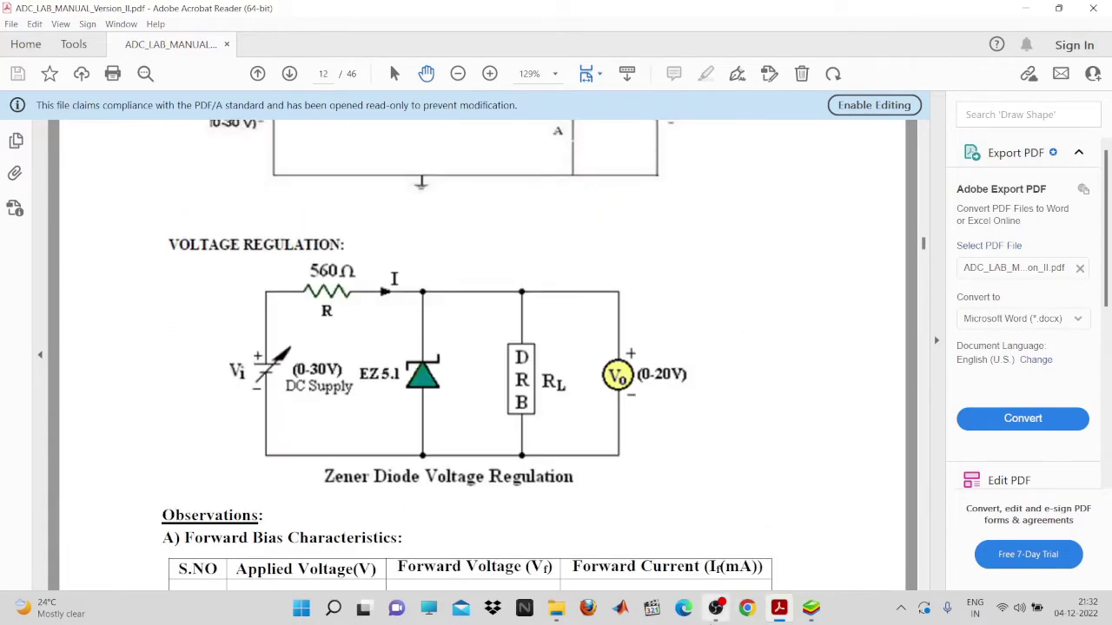
# - Switch to EveryCircuit in BlueStacks and create a new circuit in the workspace
pyautogui.click(715, 607)
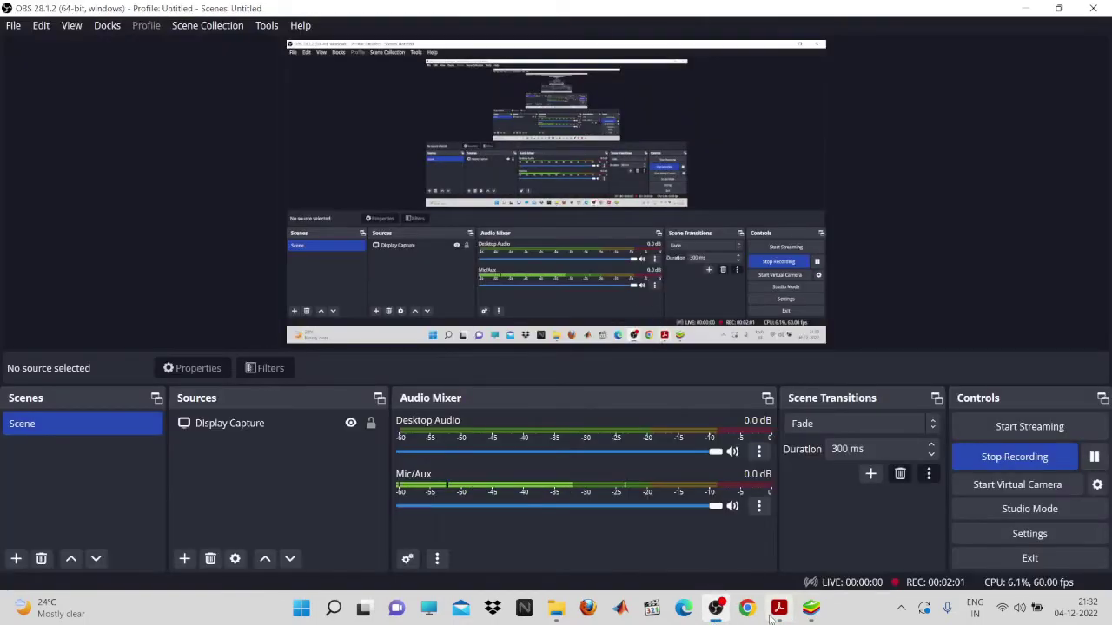
pyautogui.click(811, 608)
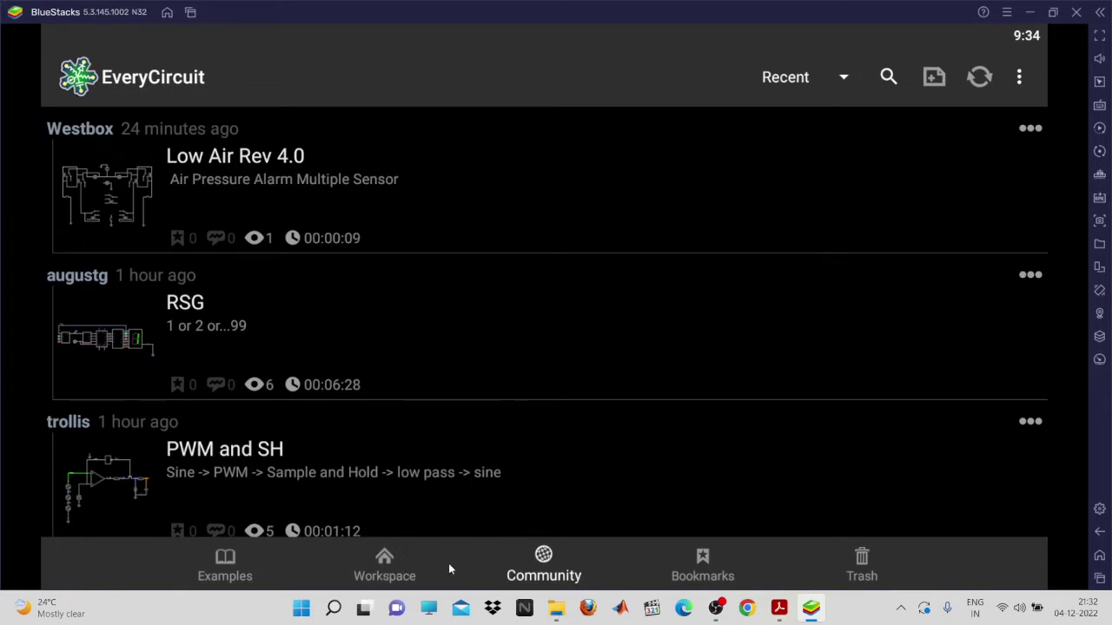
pyautogui.click(404, 569)
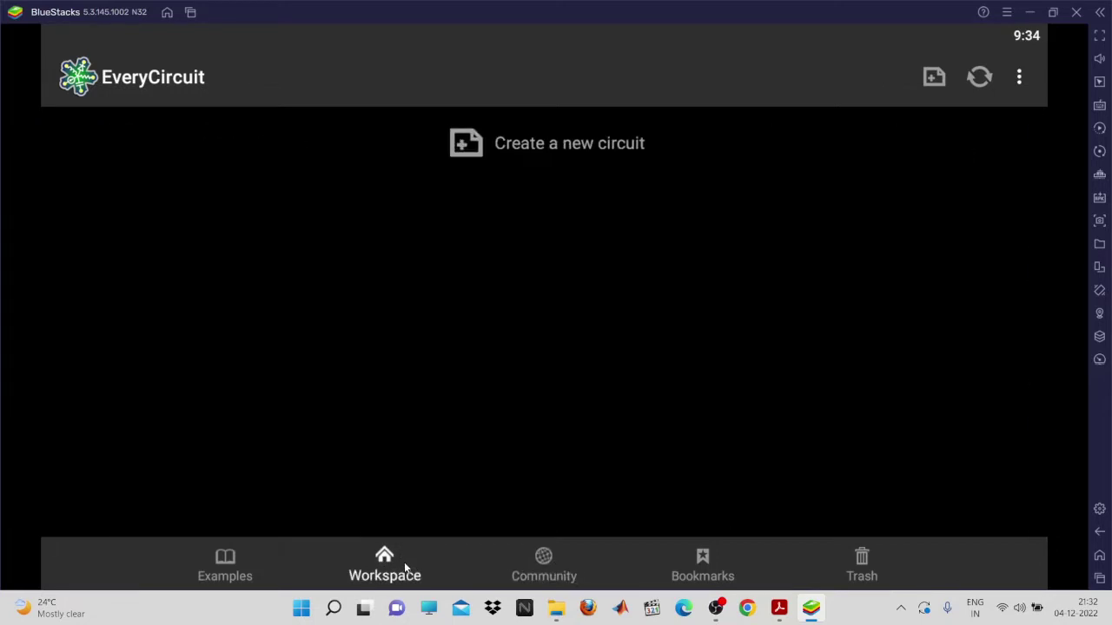
pyautogui.click(573, 149)
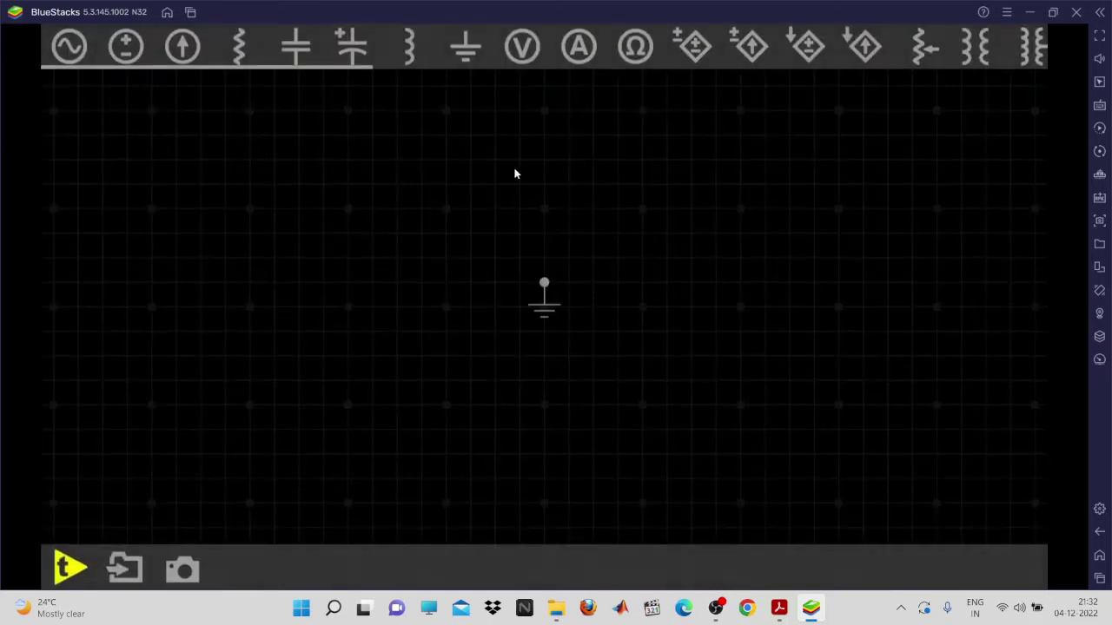
# - Move the ground symbol down and to the right, and place a DC voltage source above and well to the left of it
pyautogui.click(544, 315)
pyautogui.moveTo(550, 318); pyautogui.dragTo(700, 436)
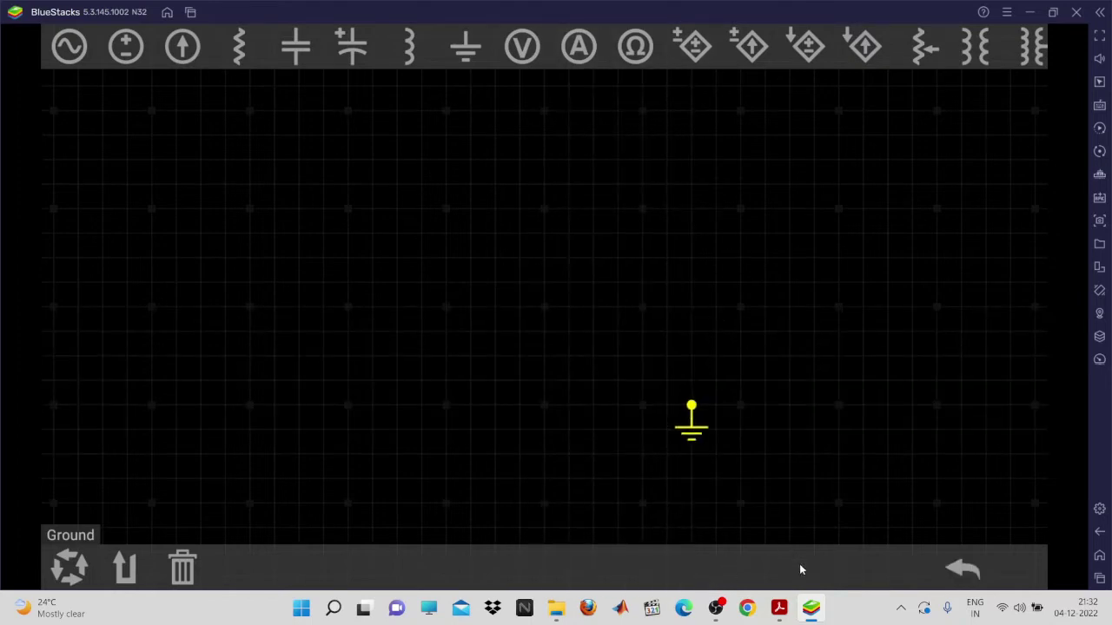
pyautogui.click(788, 613)
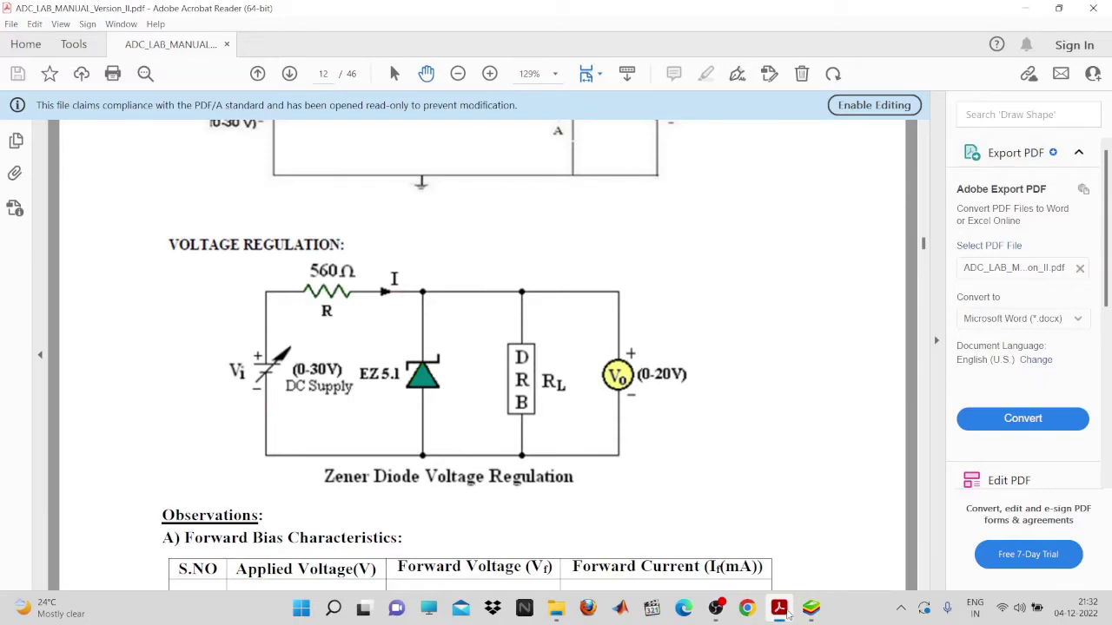
pyautogui.click(787, 613)
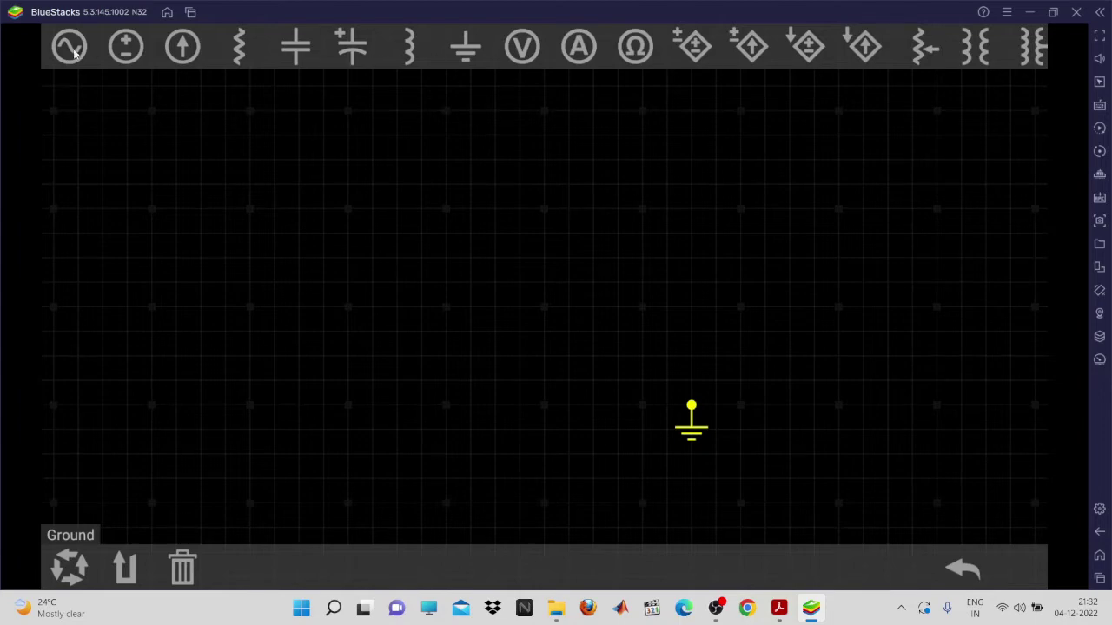
pyautogui.click(119, 54)
pyautogui.moveTo(111, 132); pyautogui.dragTo(247, 283)
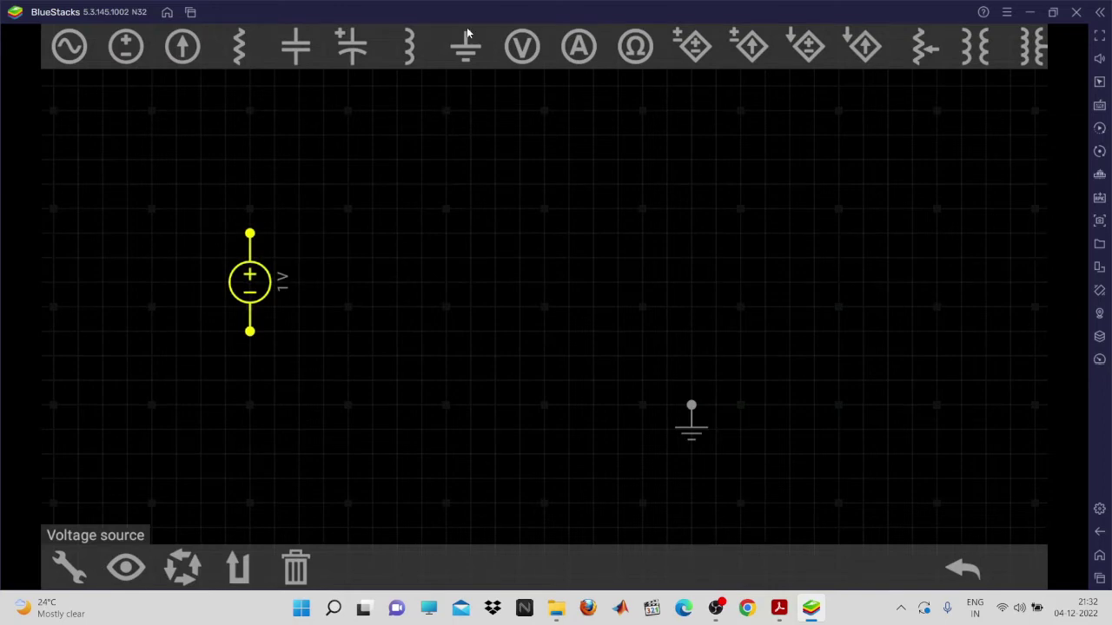
# - Add a series resistor, rotate it to horizontal and place it above and to the right of the voltage source
pyautogui.click(240, 48)
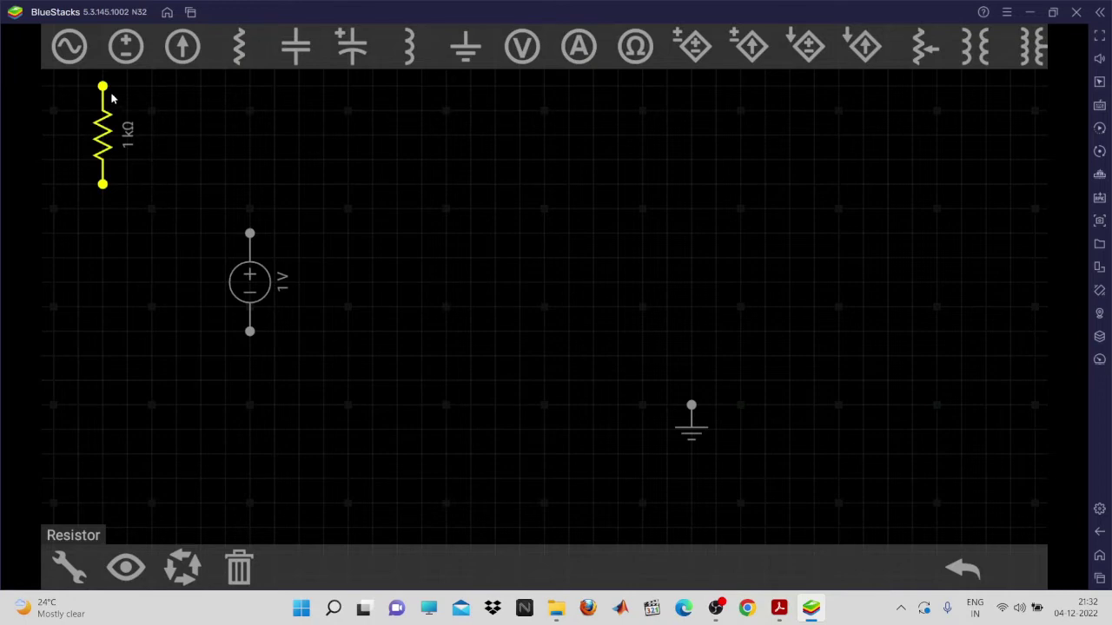
pyautogui.click(183, 568)
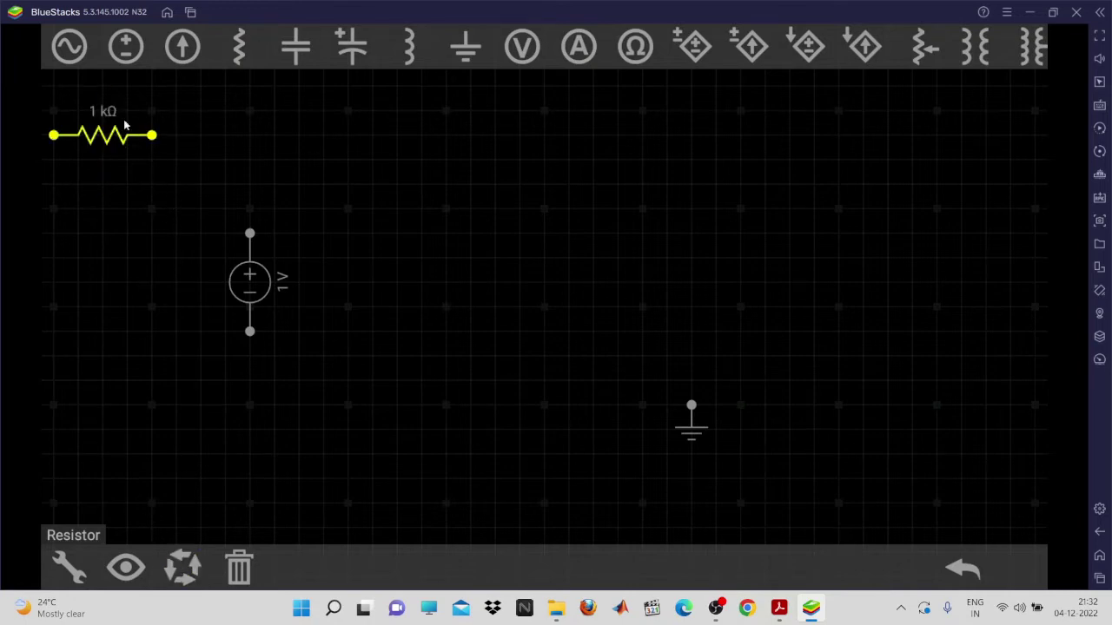
pyautogui.moveTo(102, 135); pyautogui.dragTo(351, 212)
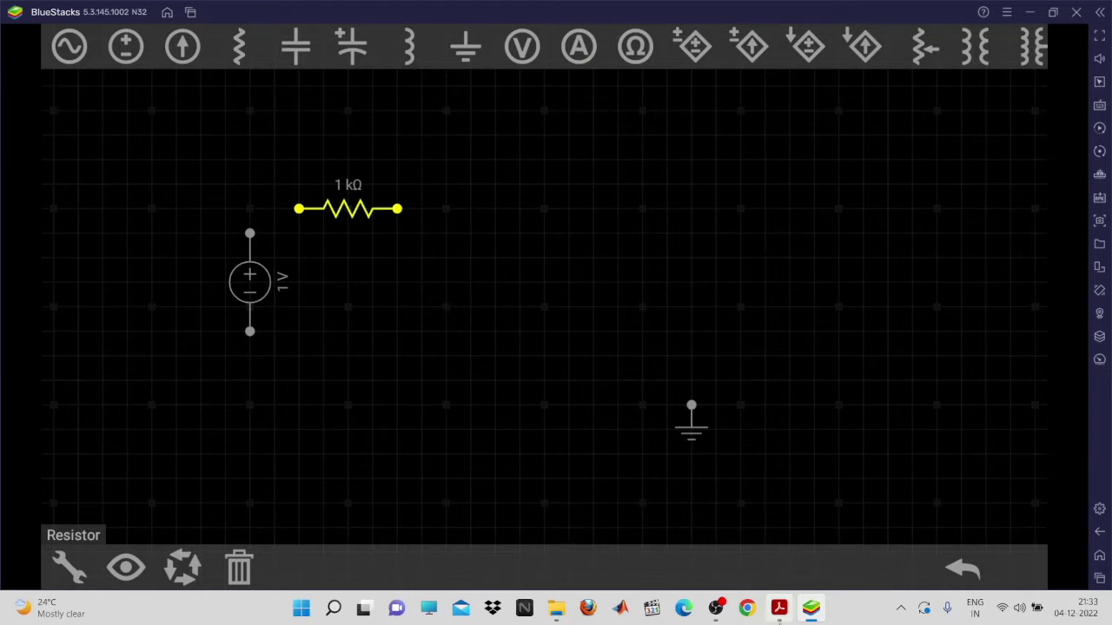
# - Add a zener diode, rotate it so its cathode points up, and place it to the right of the series resistor, level with the voltage source
pyautogui.click(780, 617)
pyautogui.click(779, 617)
pyautogui.moveTo(889, 54); pyautogui.dragTo(819, 55)
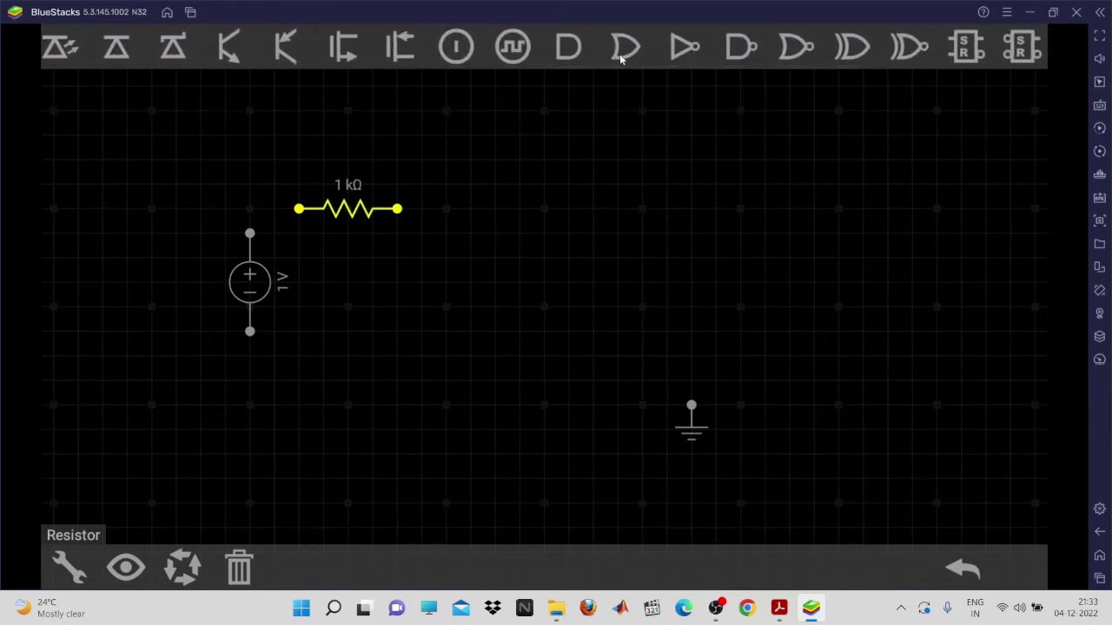
pyautogui.click(171, 48)
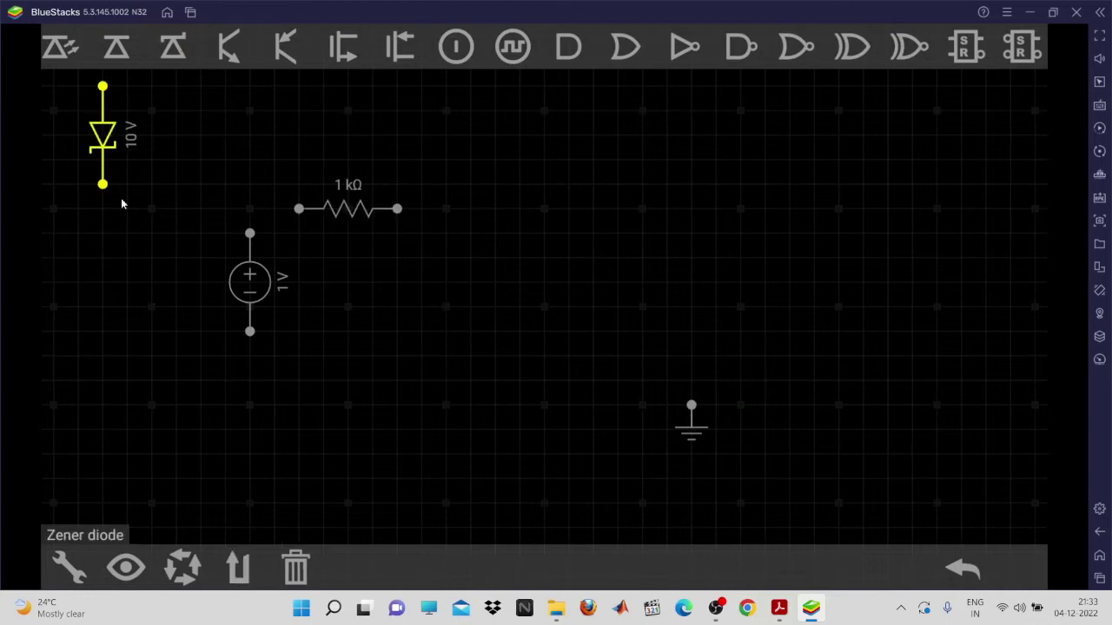
pyautogui.click(182, 569)
pyautogui.click(183, 569)
pyautogui.moveTo(102, 141); pyautogui.dragTo(498, 297)
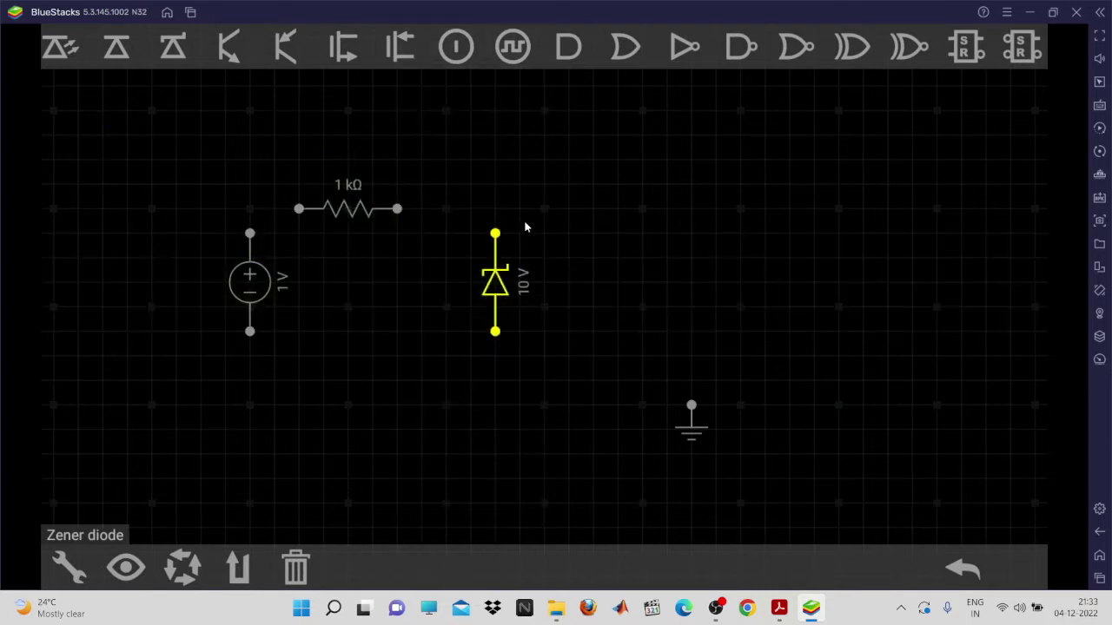
# - Add a vertical load resistor to the right of the zener diode, aligned with it
pyautogui.moveTo(115, 43); pyautogui.dragTo(628, 94)
pyautogui.moveTo(98, 54); pyautogui.dragTo(658, 75)
pyautogui.click(176, 50)
pyautogui.moveTo(176, 50); pyautogui.dragTo(375, 52)
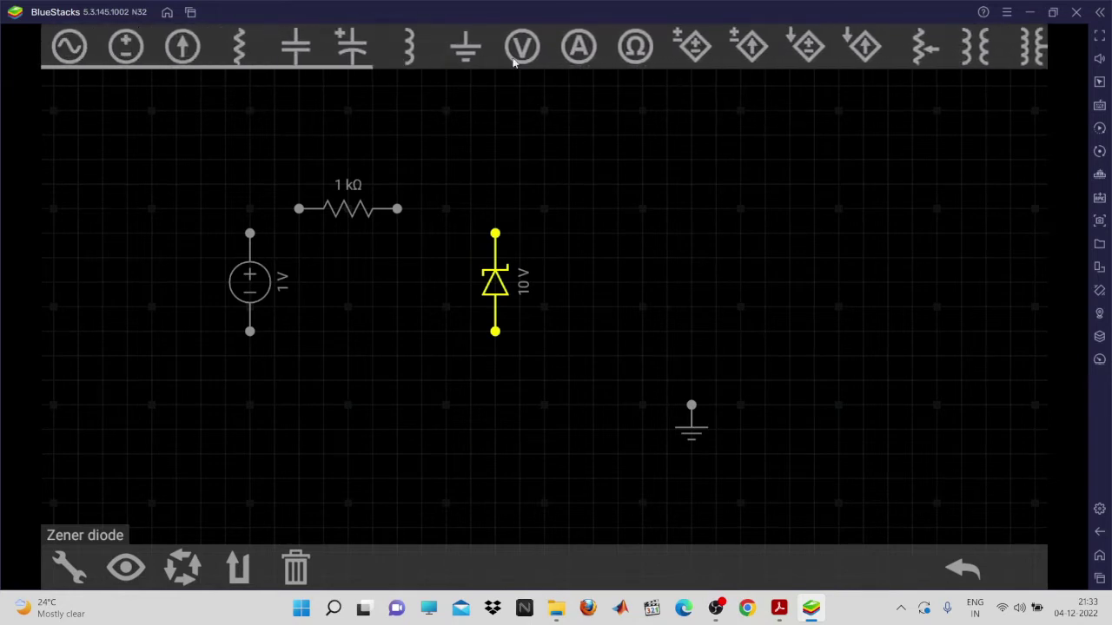
pyautogui.click(239, 54)
pyautogui.moveTo(102, 143); pyautogui.dragTo(628, 295)
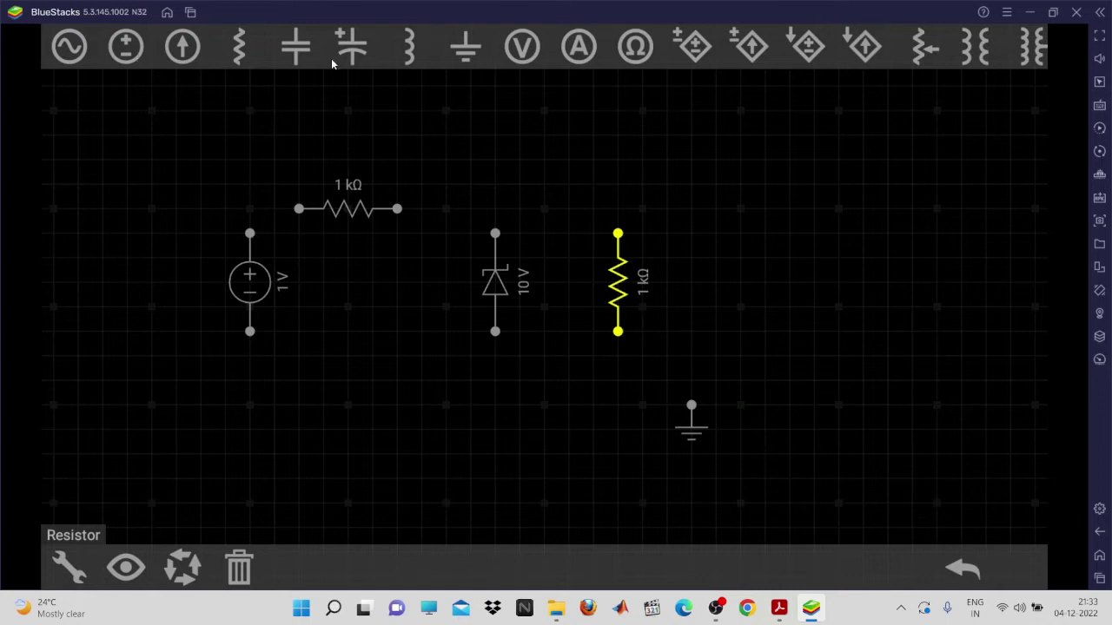
# - Place two voltmeters, one to the right of the load resistor and one to the left of the voltage source
pyautogui.click(531, 54)
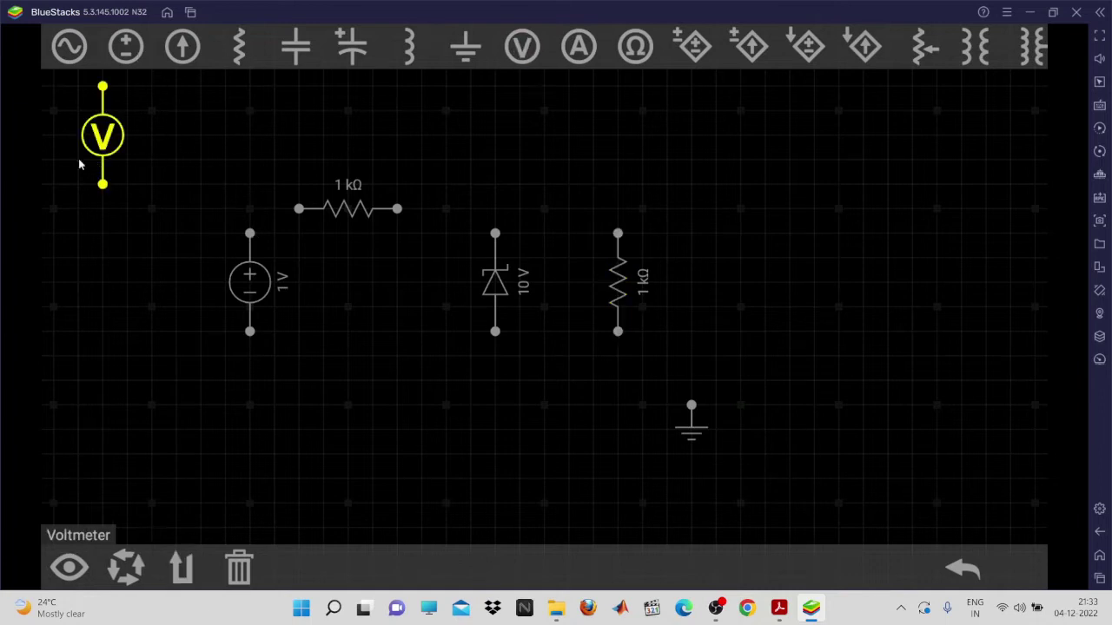
pyautogui.moveTo(107, 145); pyautogui.dragTo(729, 288)
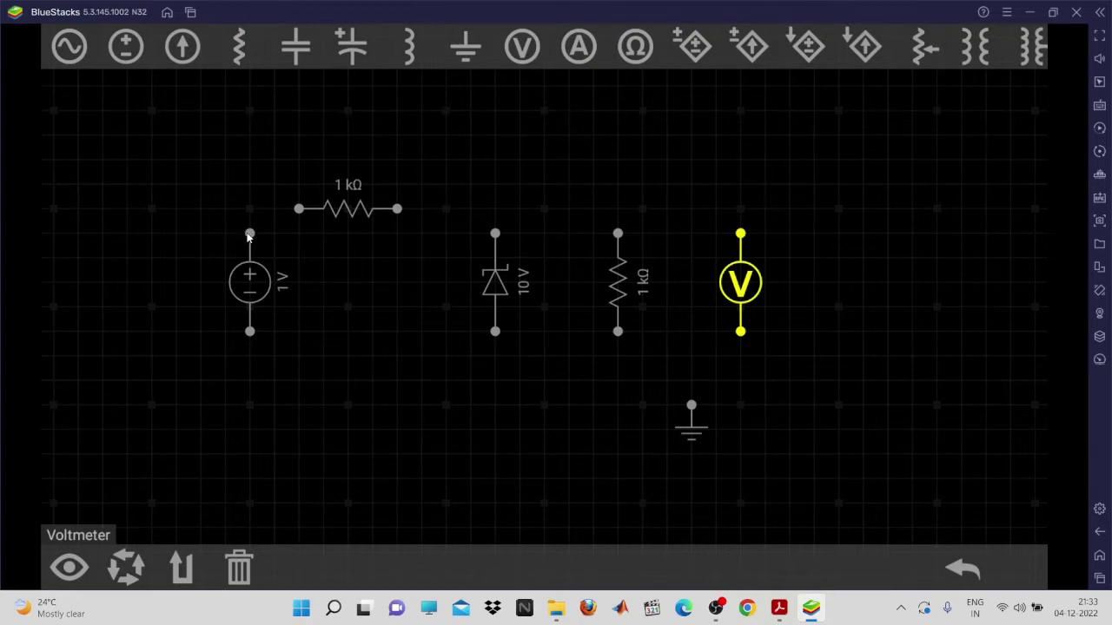
pyautogui.click(510, 52)
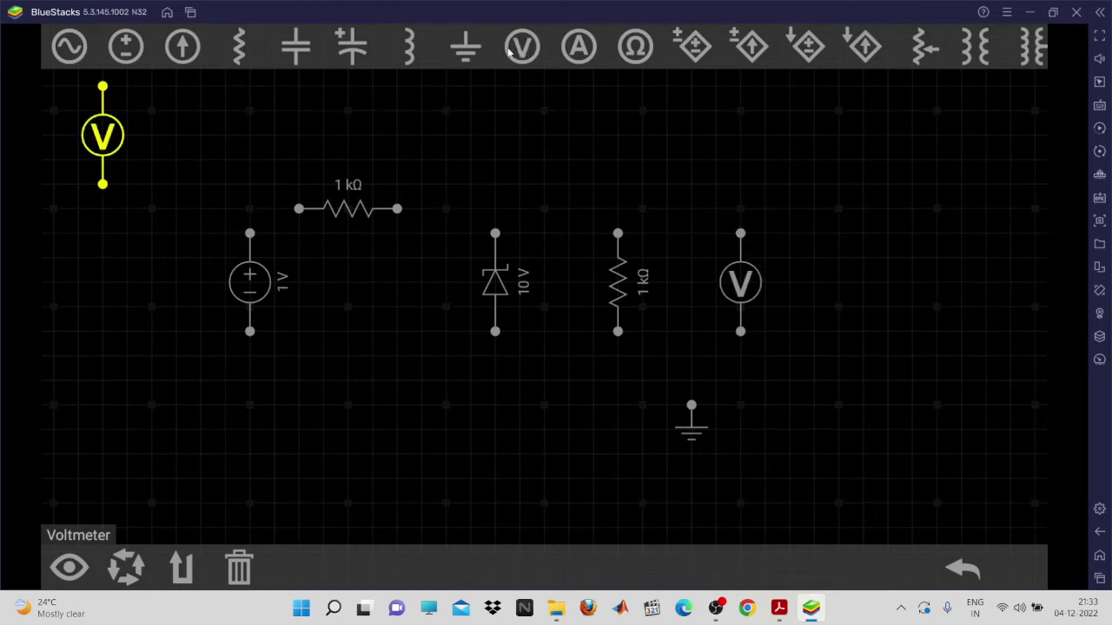
pyautogui.moveTo(102, 143); pyautogui.dragTo(127, 285)
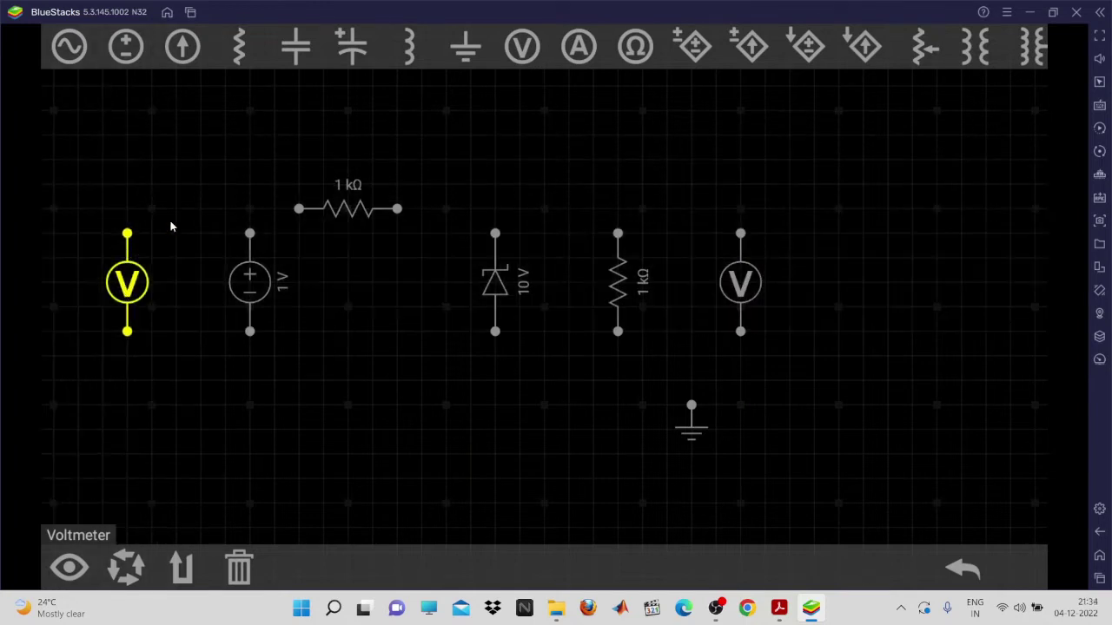
# - Wire the voltage source's positive terminal through the series resistor to the upper ends of the zener diode, load resistor and output voltmeter
pyautogui.moveTo(251, 233); pyautogui.dragTo(298, 209)
pyautogui.moveTo(398, 212); pyautogui.dragTo(497, 241)
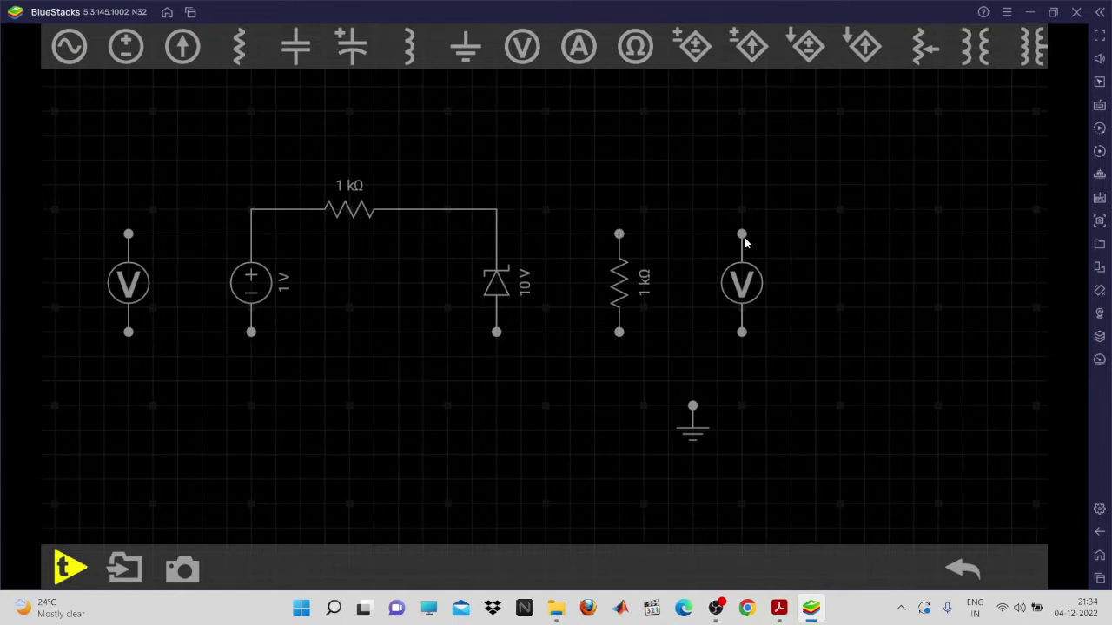
pyautogui.click(618, 235)
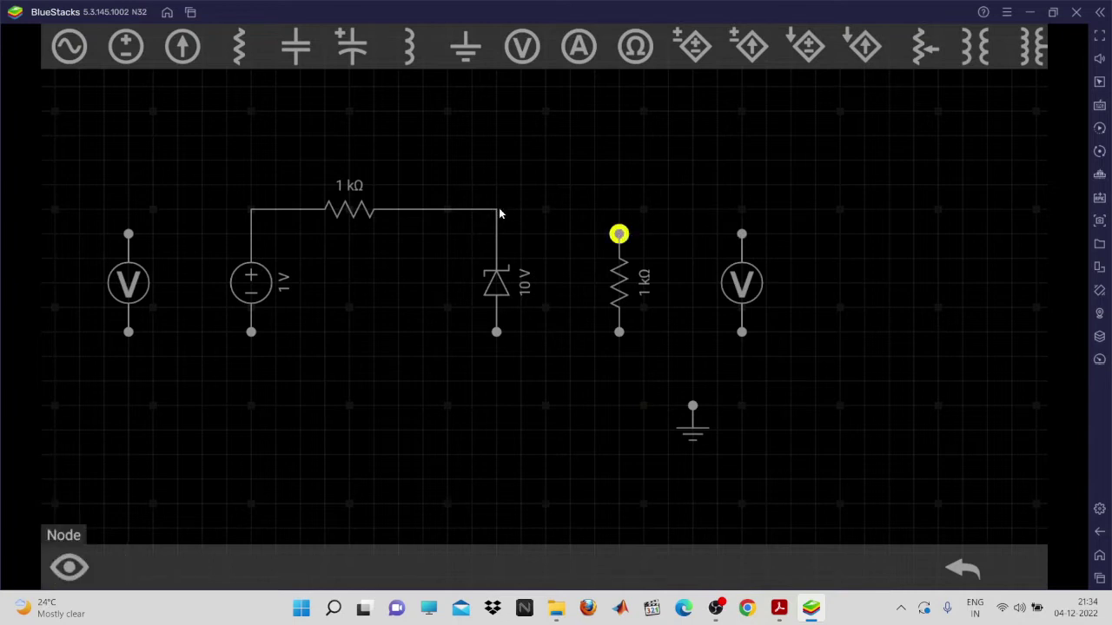
pyautogui.click(499, 210)
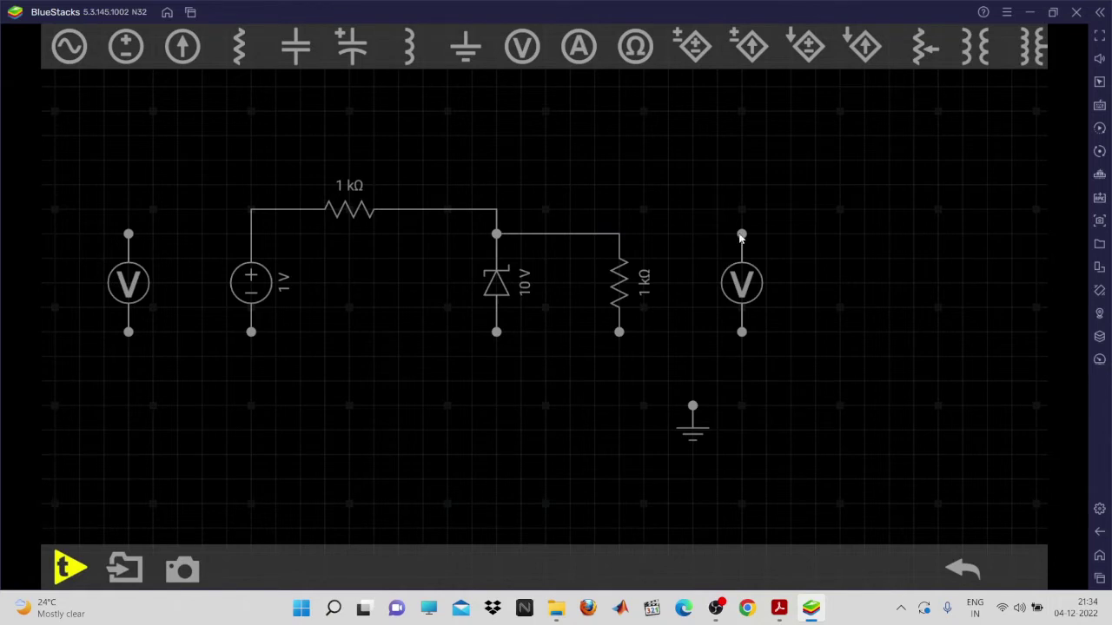
pyautogui.click(732, 234)
pyautogui.click(619, 236)
# - Wire the lower terminals of the voltage source, zener diode, load resistor and output voltmeter together as a common bottom rail
pyautogui.click(251, 331)
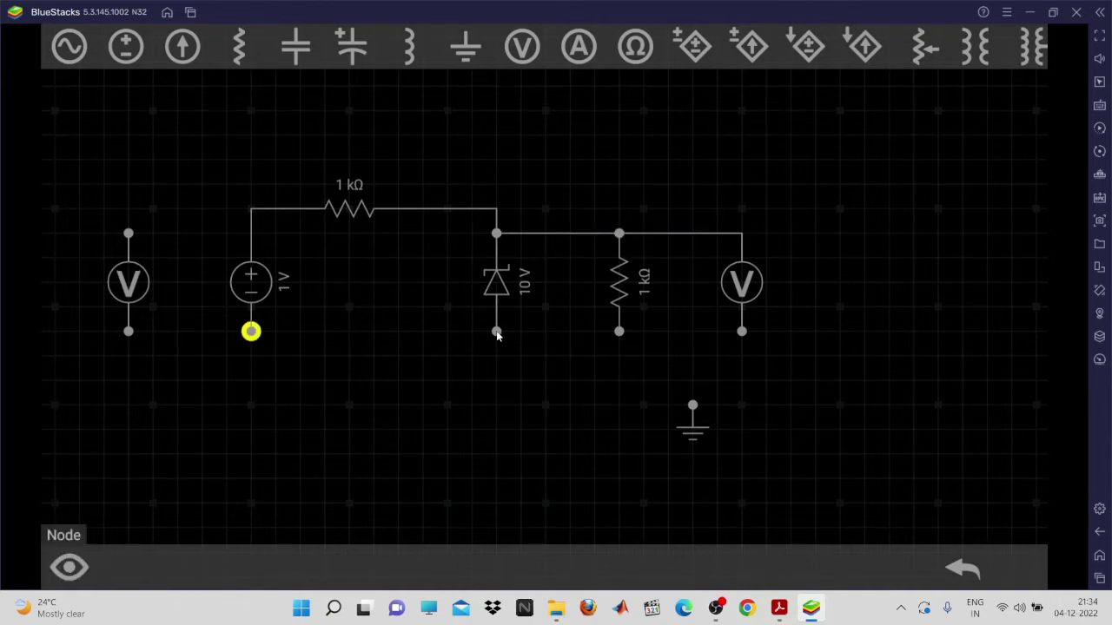
pyautogui.click(496, 331)
pyautogui.click(497, 333)
pyautogui.click(619, 331)
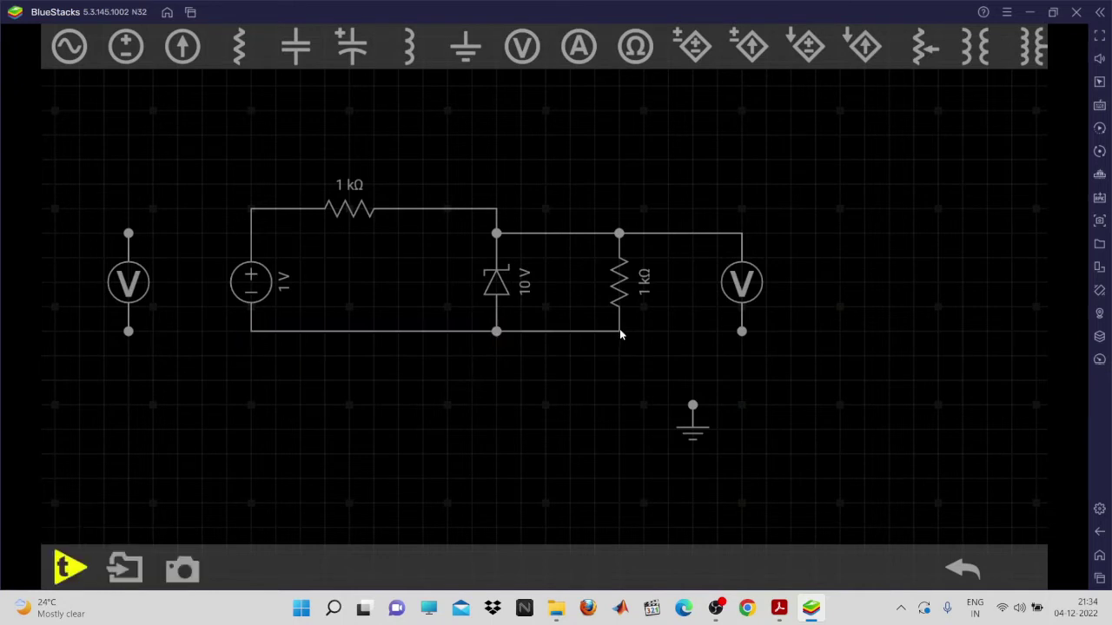
pyautogui.click(618, 332)
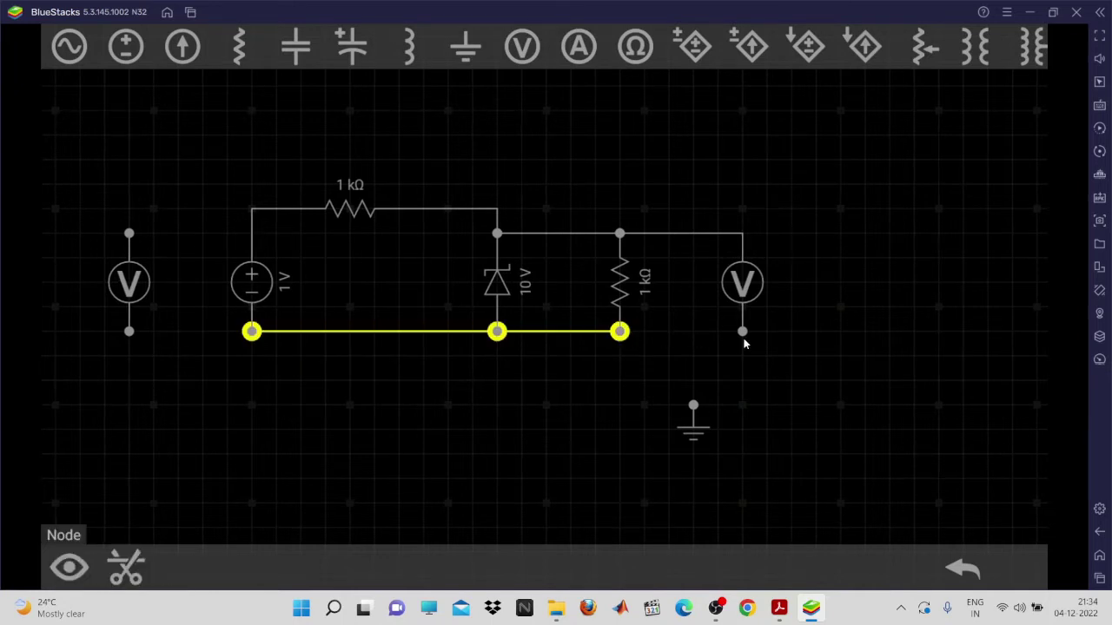
pyautogui.click(742, 334)
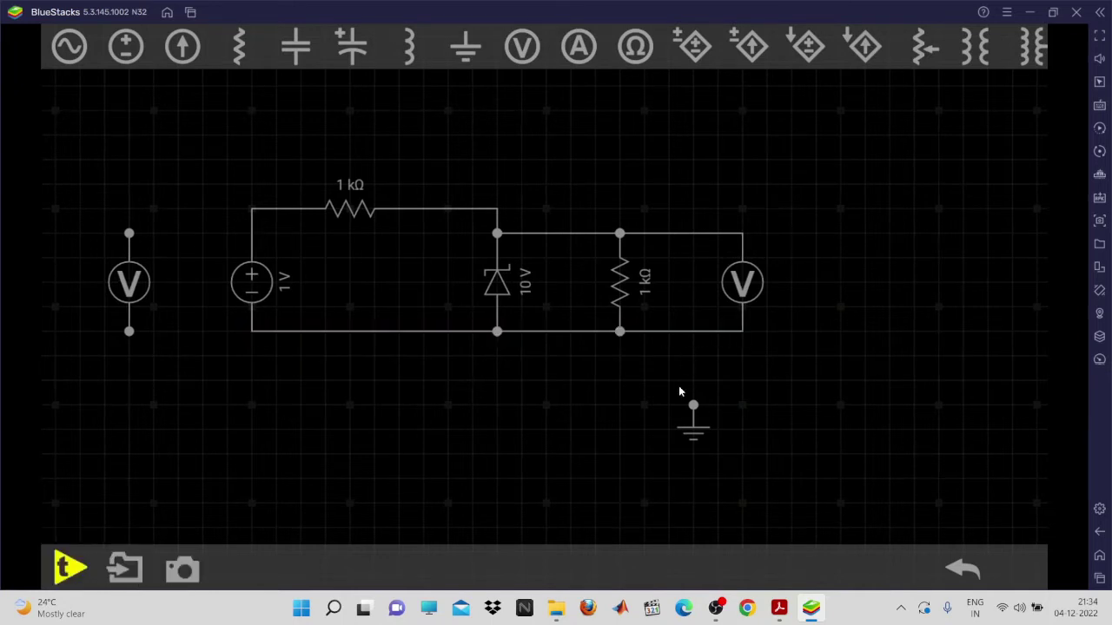
# - Connect the input voltmeter across the voltage source and wire the ground symbol up to the bottom rail
pyautogui.click(129, 233)
pyautogui.click(248, 212)
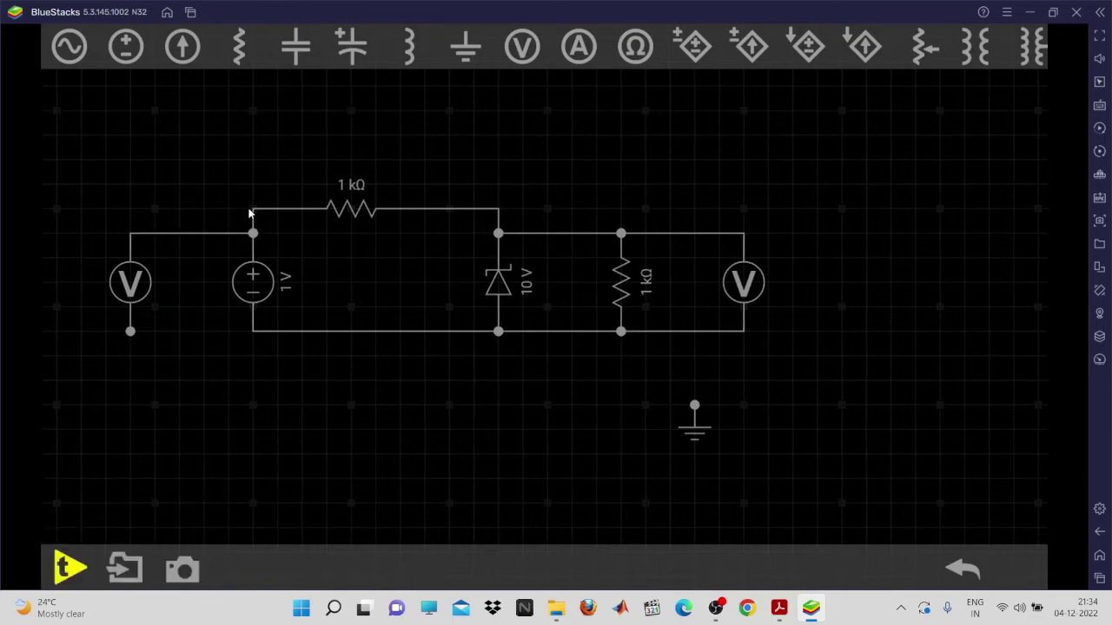
pyautogui.click(132, 331)
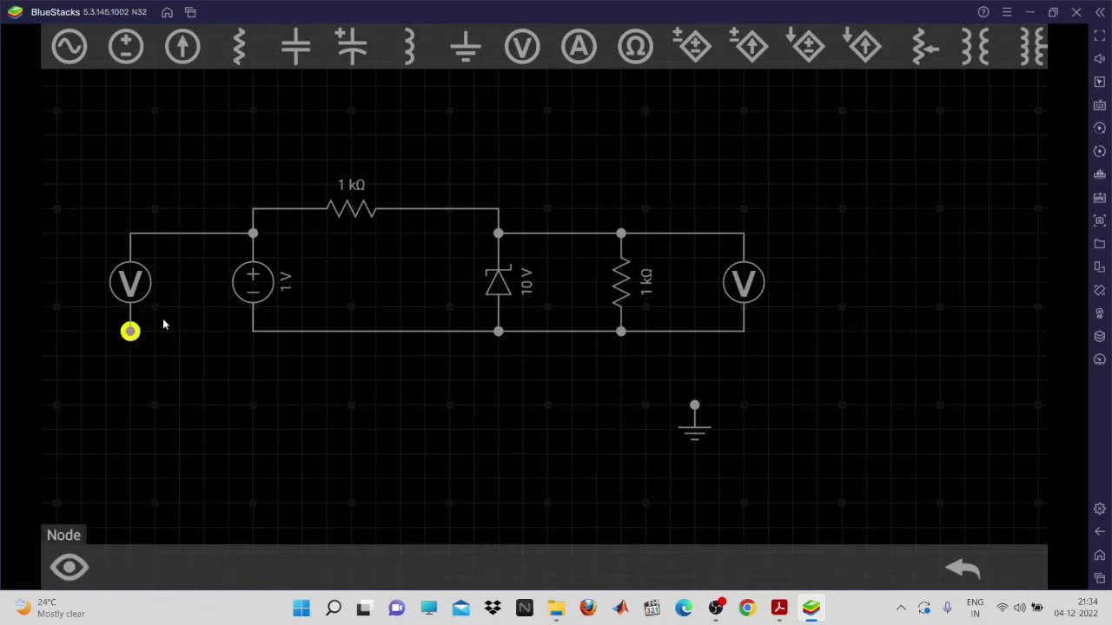
pyautogui.click(253, 332)
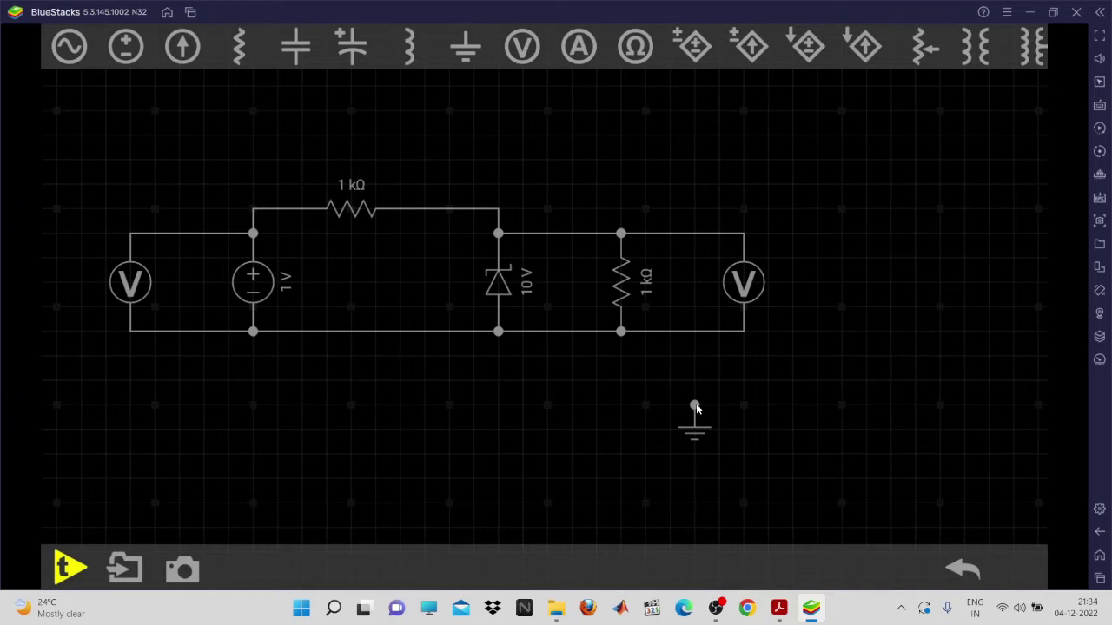
pyautogui.click(695, 405)
pyautogui.click(703, 332)
# - Set the series resistor to 560 Ω, as given in the lab manual's voltage regulation circuit
pyautogui.click(784, 611)
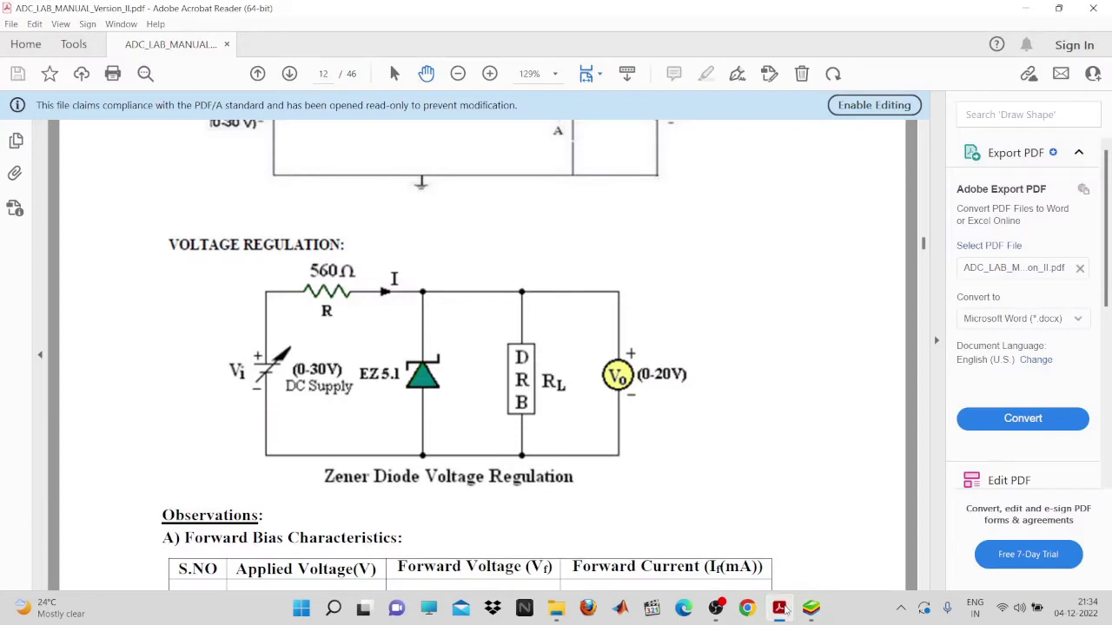
pyautogui.click(784, 611)
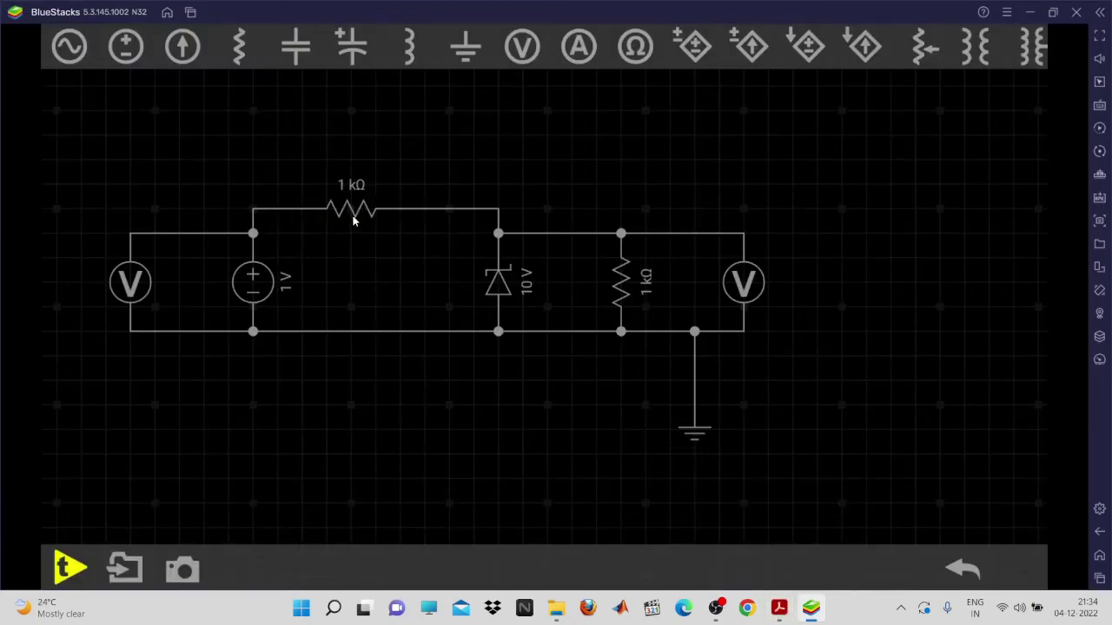
pyautogui.click(356, 214)
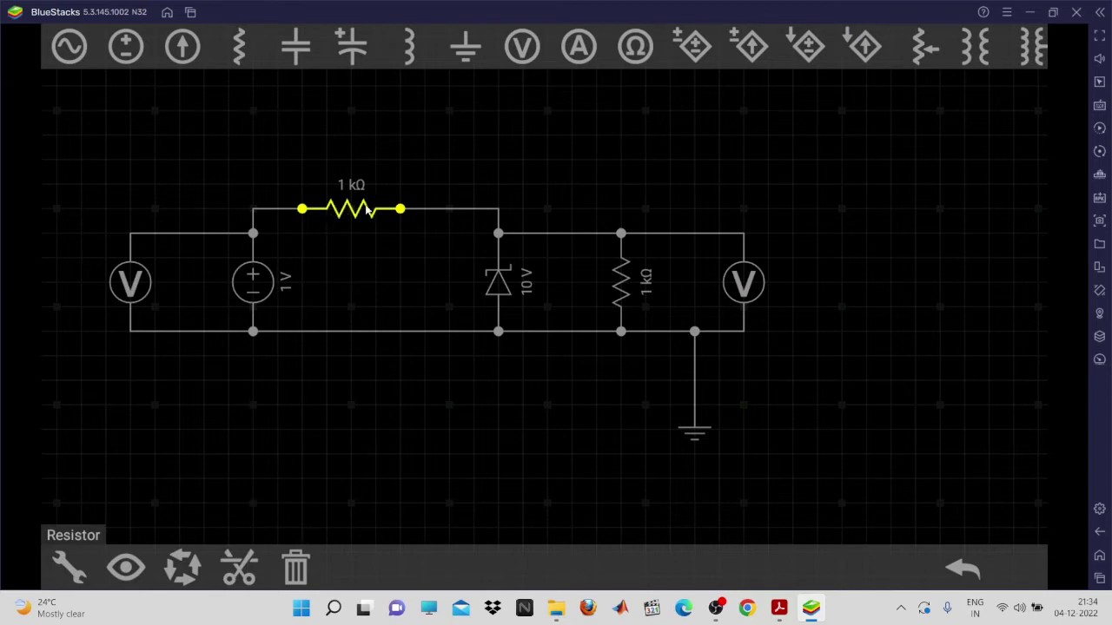
pyautogui.click(63, 566)
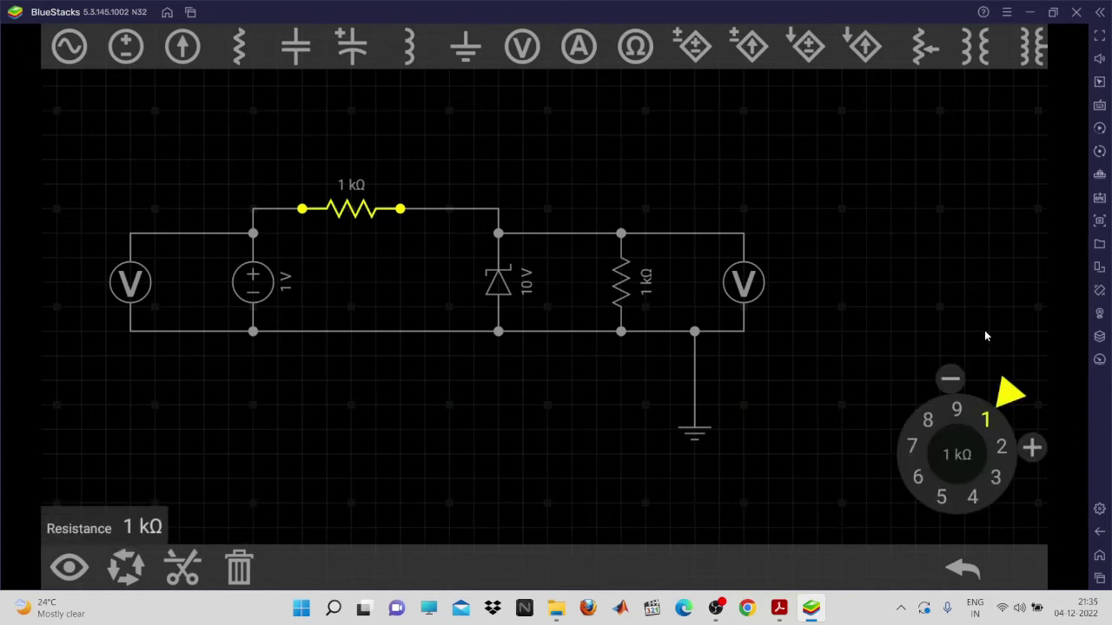
pyautogui.click(780, 609)
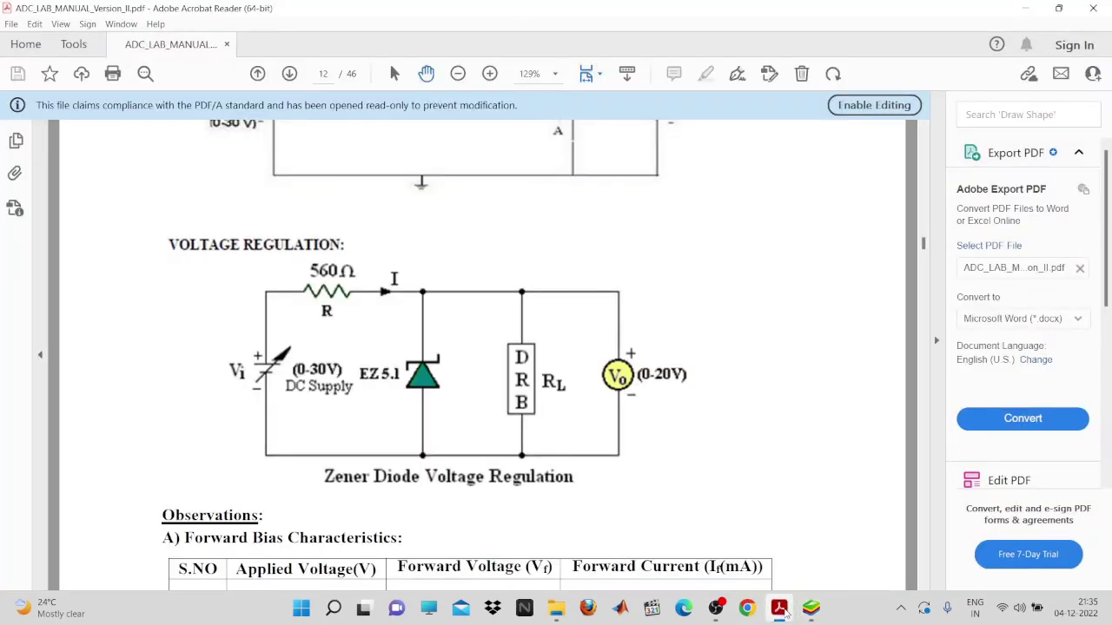
pyautogui.click(780, 609)
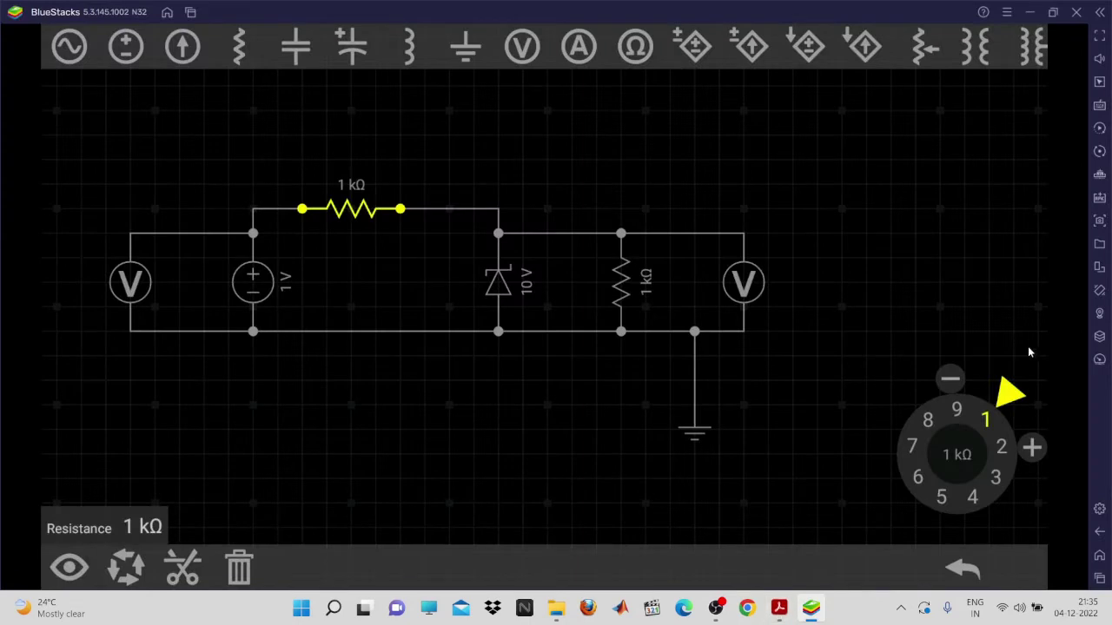
pyautogui.moveTo(1005, 401); pyautogui.dragTo(914, 507)
pyautogui.click(861, 296)
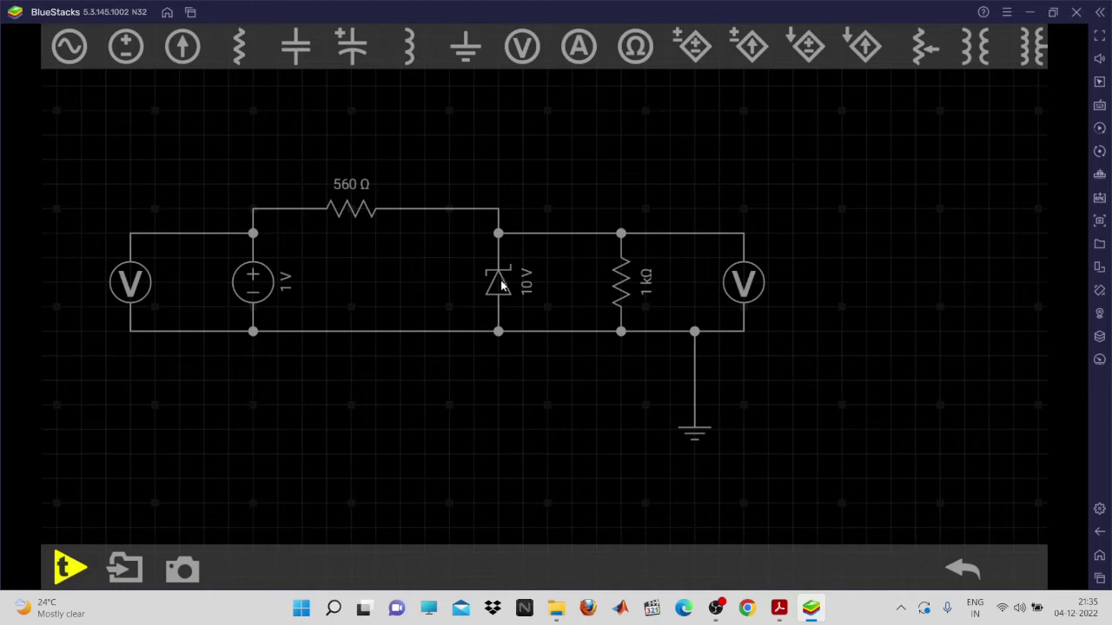
# - Check the zener type in the lab manual's circuit diagram and set the zener diode's breakdown voltage to 5 V
pyautogui.click(778, 608)
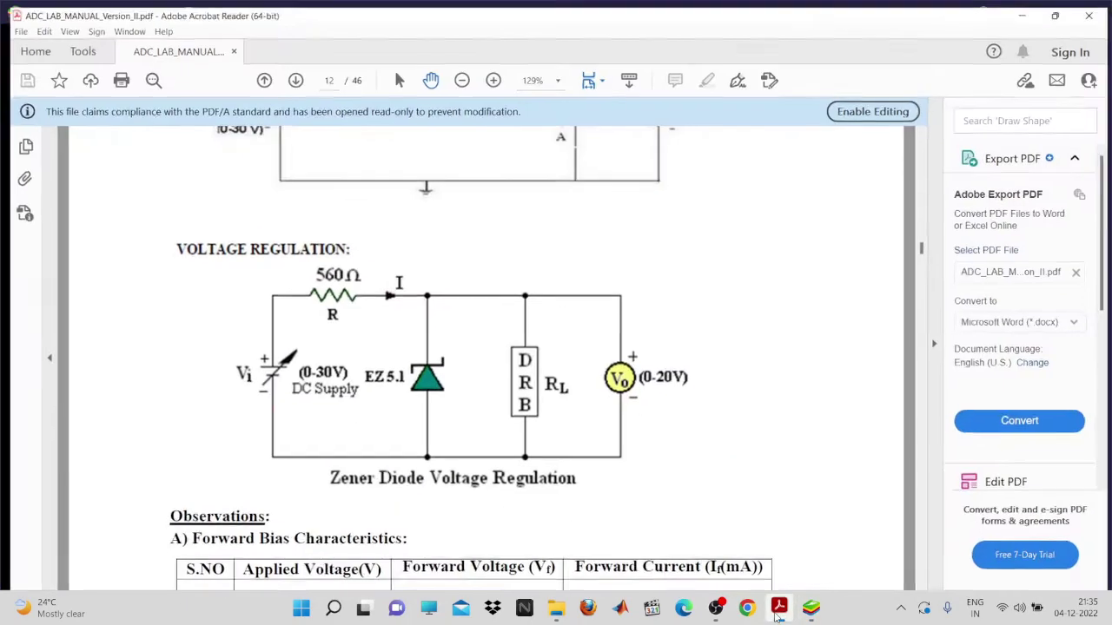
pyautogui.click(778, 610)
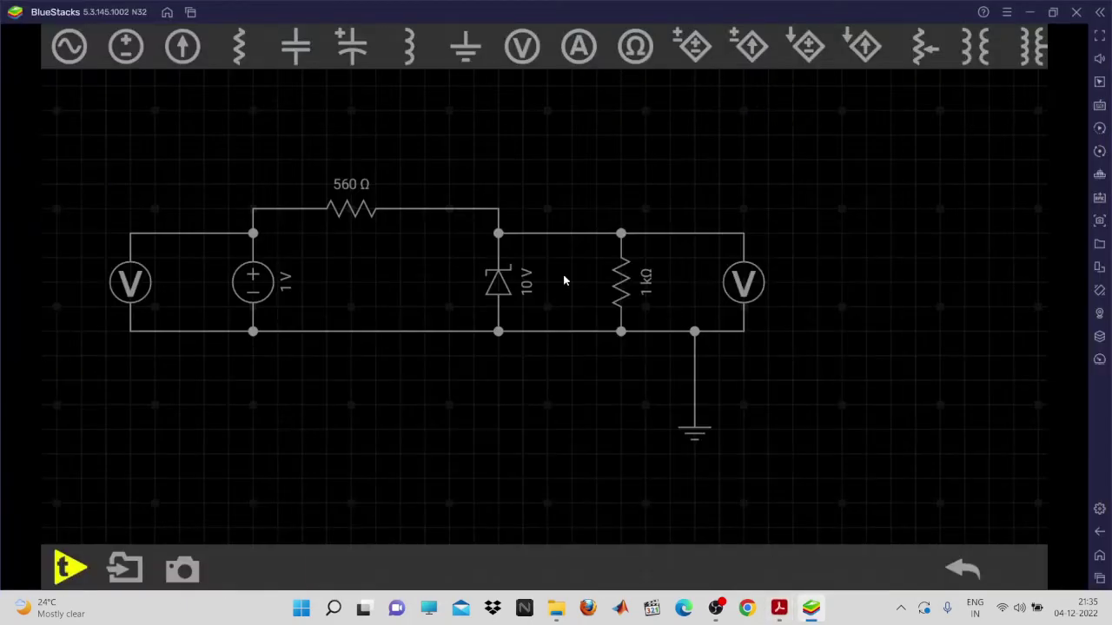
pyautogui.click(500, 282)
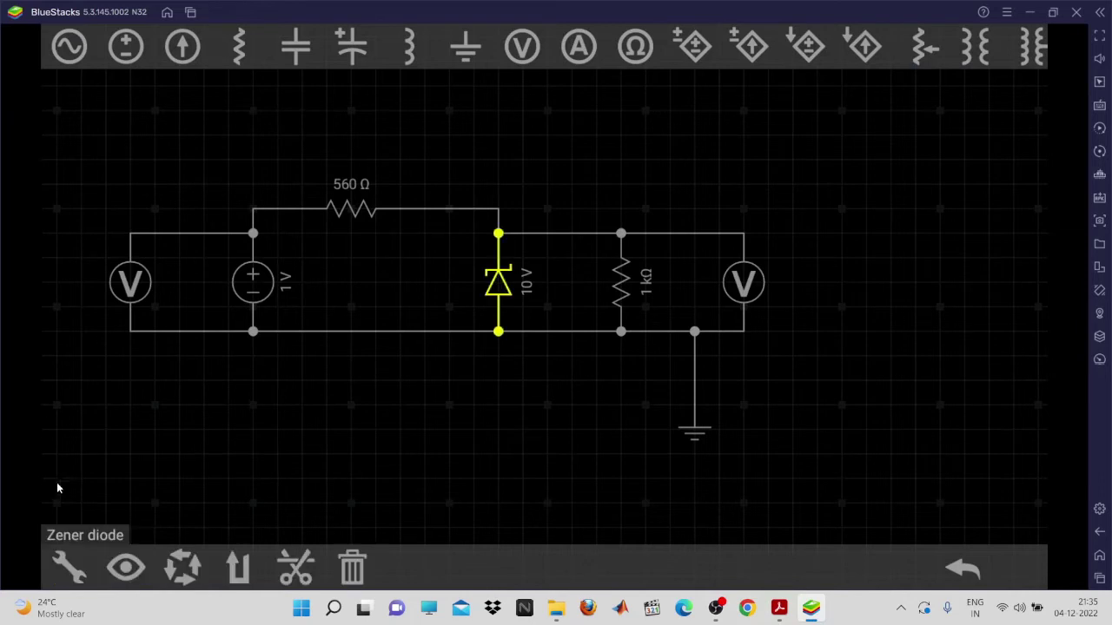
pyautogui.click(69, 567)
pyautogui.moveTo(978, 408); pyautogui.dragTo(949, 481)
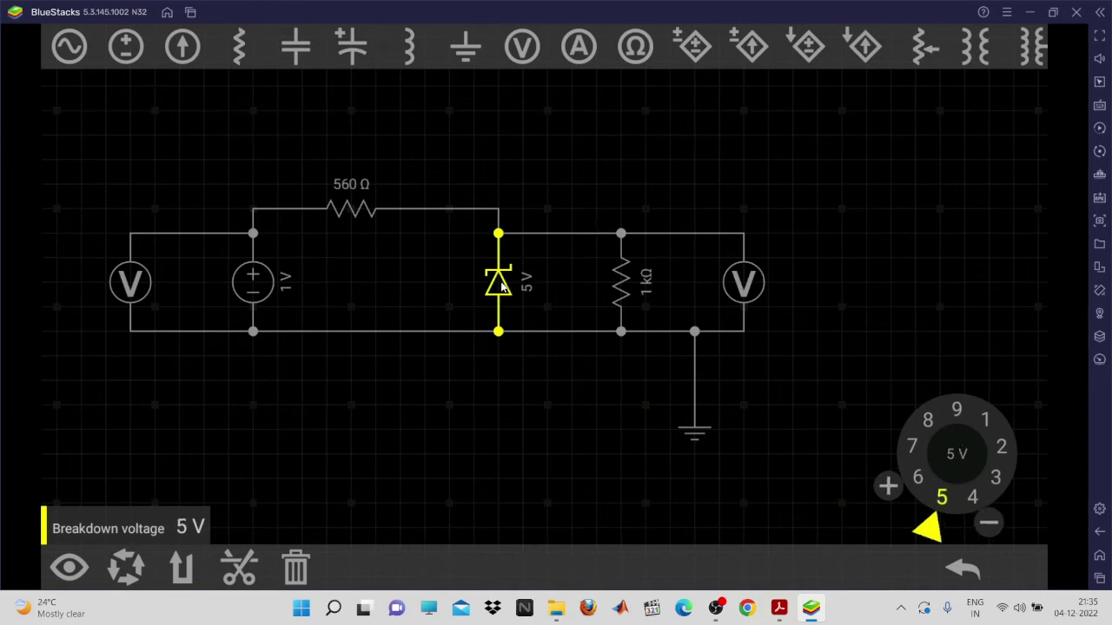
pyautogui.click(752, 185)
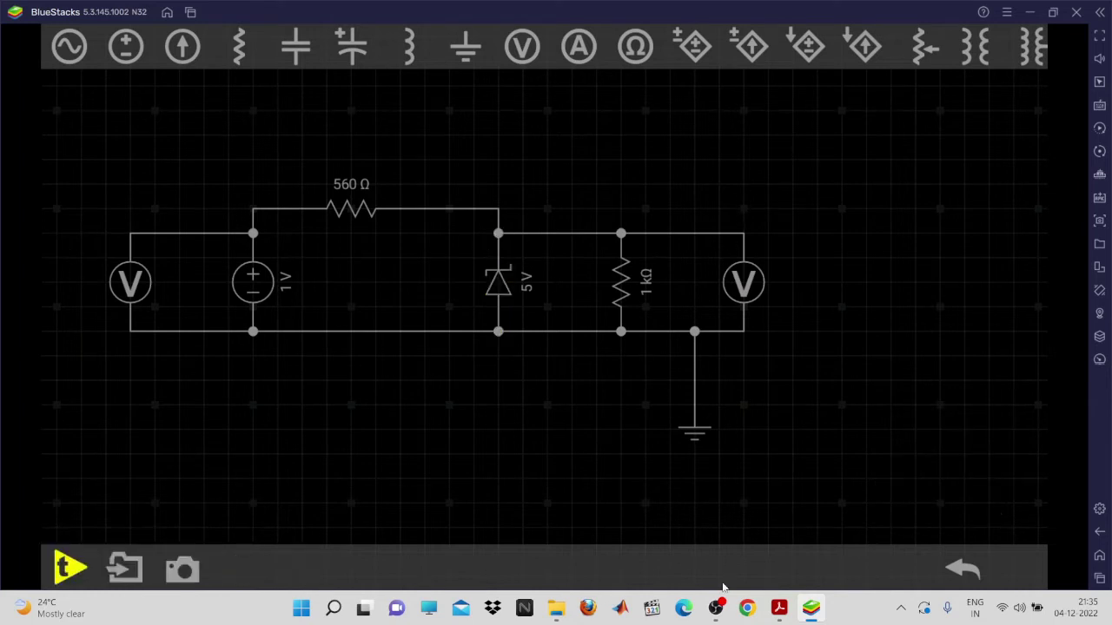
# - Consult the Load Regulation table on page 13 of the lab manual and set the circuit's DC voltage source to 10 V
pyautogui.click(778, 608)
pyautogui.scroll(-20, 669, 372)
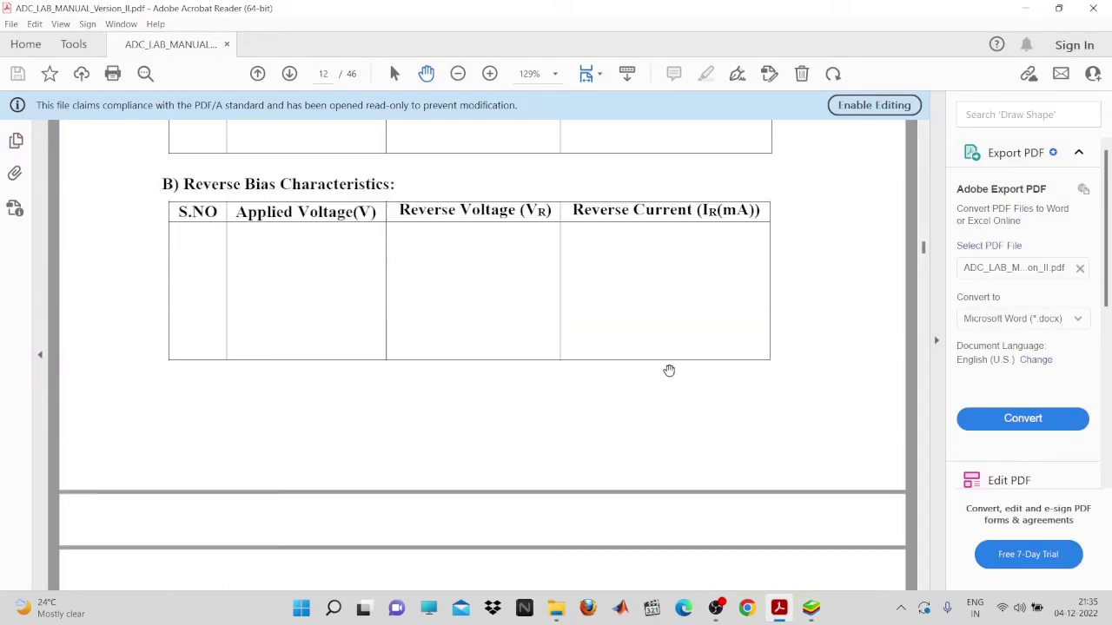
pyautogui.scroll(-8, 667, 366)
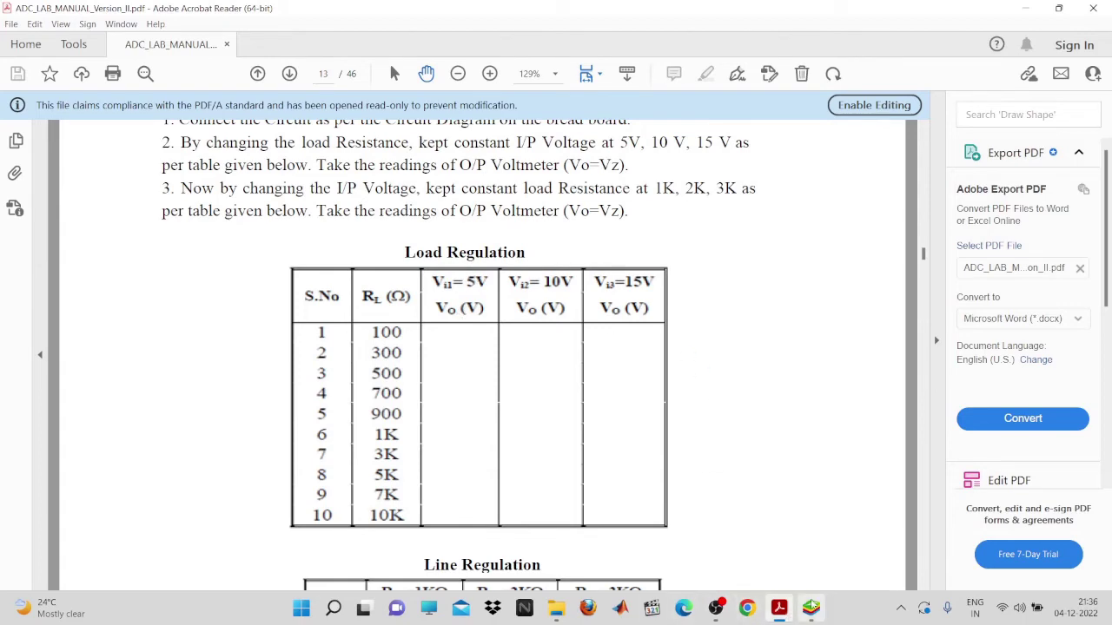
pyautogui.click(811, 608)
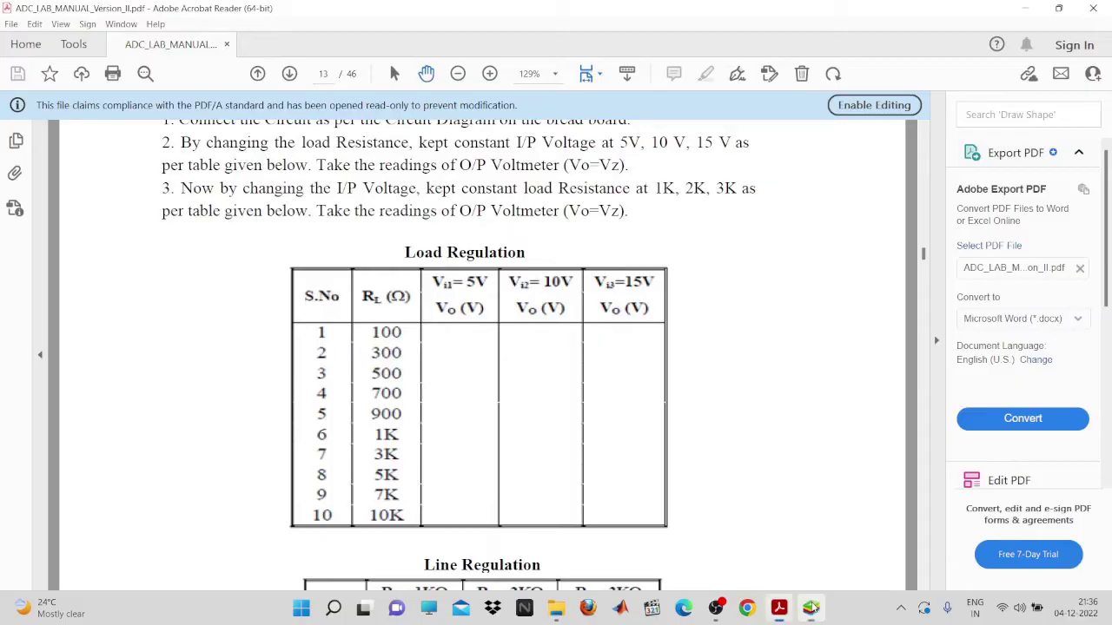
pyautogui.click(779, 608)
pyautogui.click(811, 608)
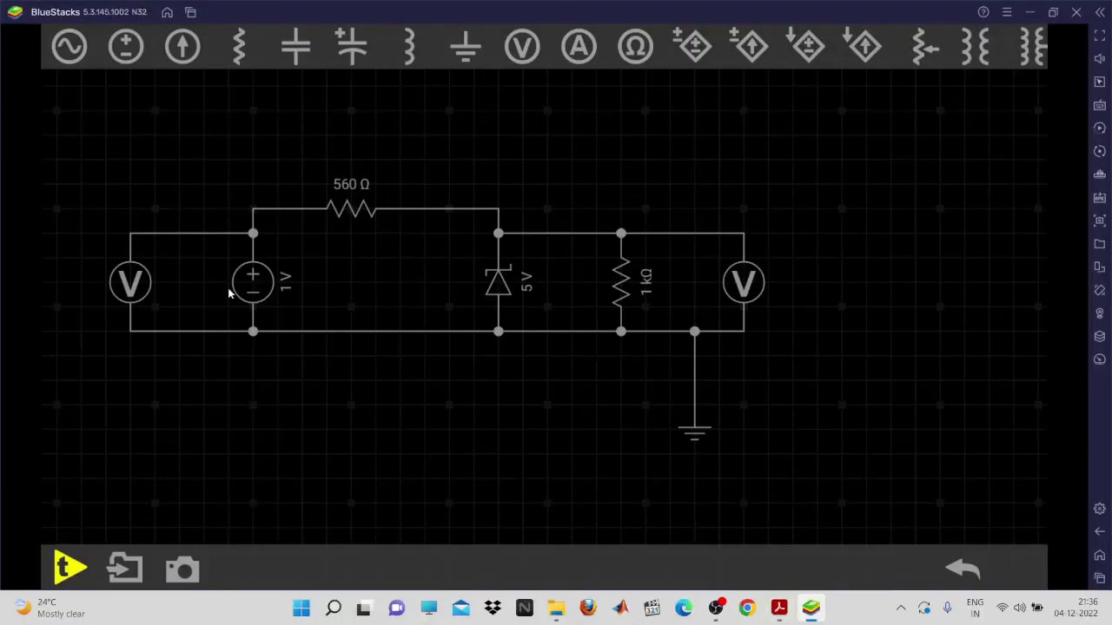
pyautogui.click(259, 287)
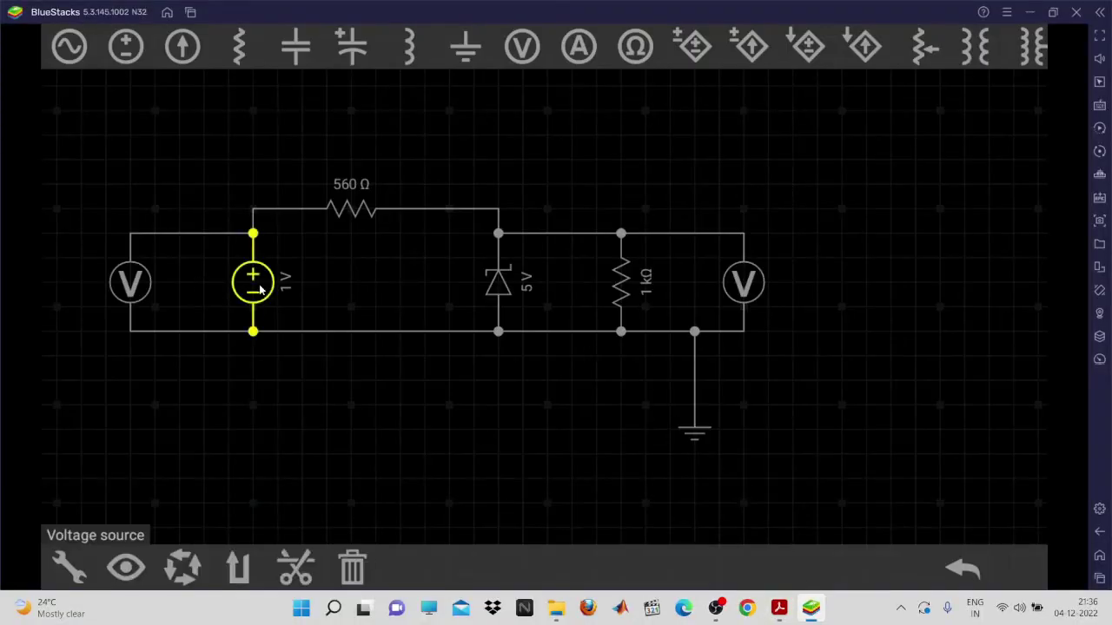
pyautogui.click(71, 567)
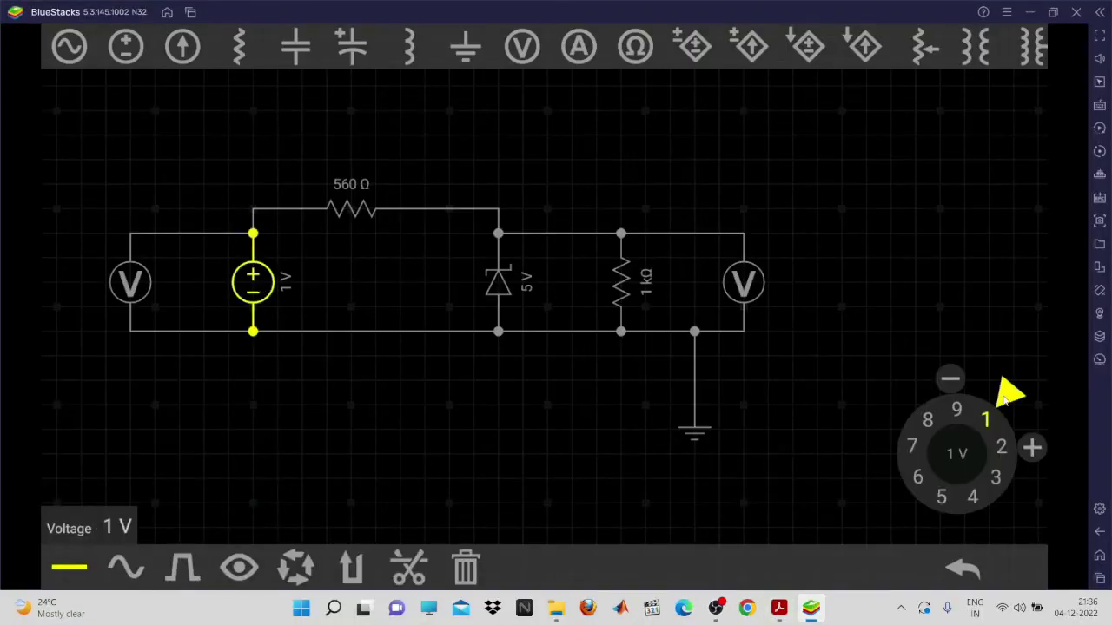
pyautogui.moveTo(1005, 400); pyautogui.dragTo(957, 420)
pyautogui.click(857, 240)
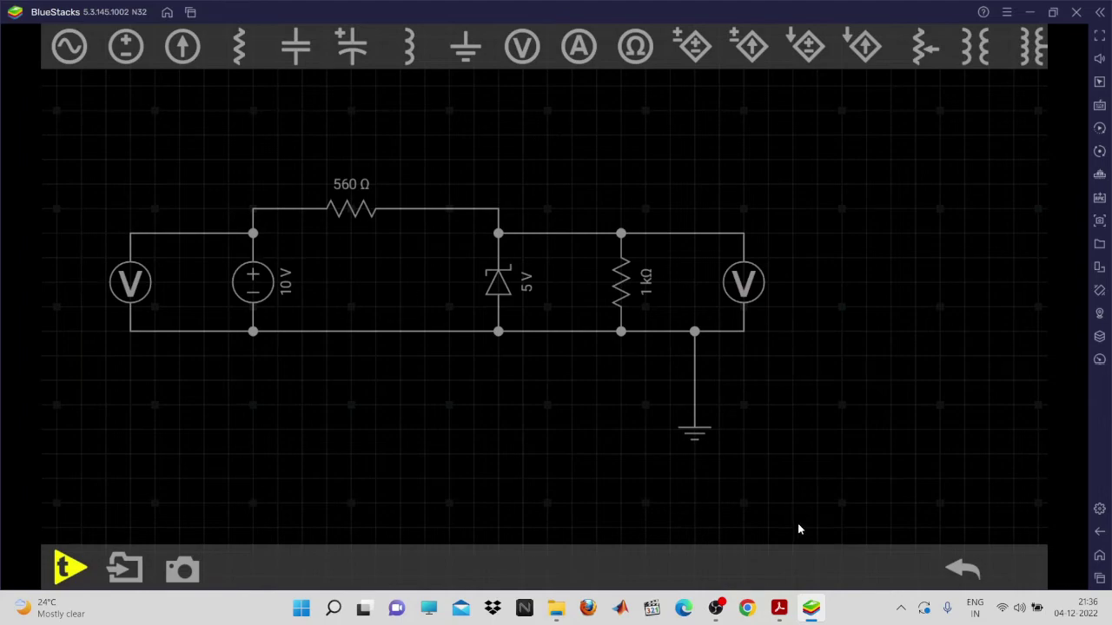
# - Review the lab manual's Load Regulation table and run the circuit simulation in BlueStacks with the input voltmeter's voltage plotted
pyautogui.click(778, 608)
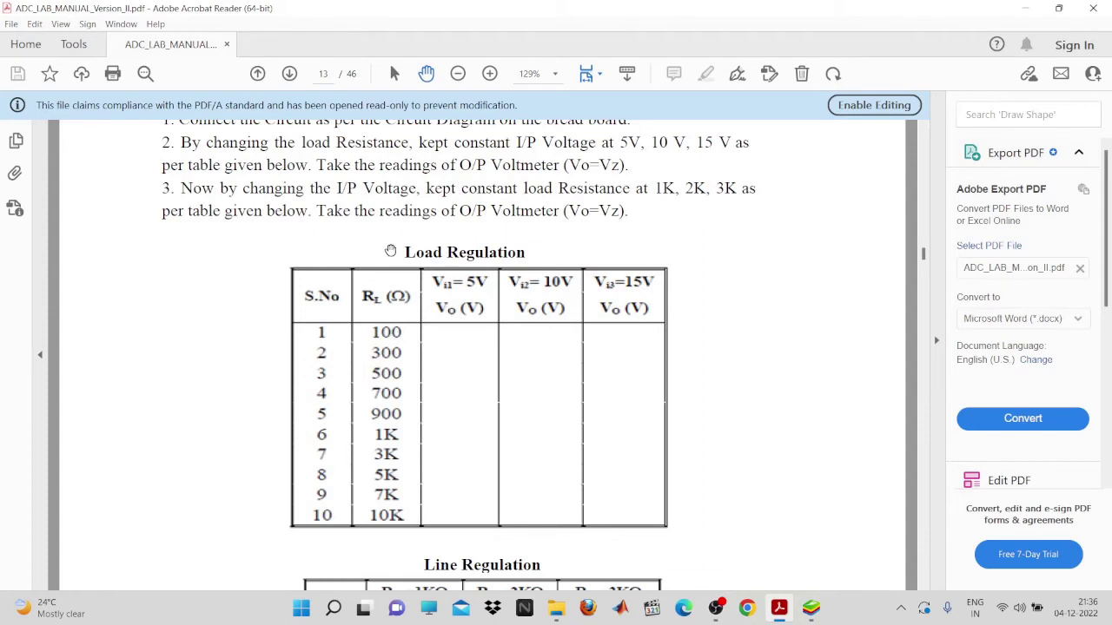
pyautogui.scroll(1, 400, 251)
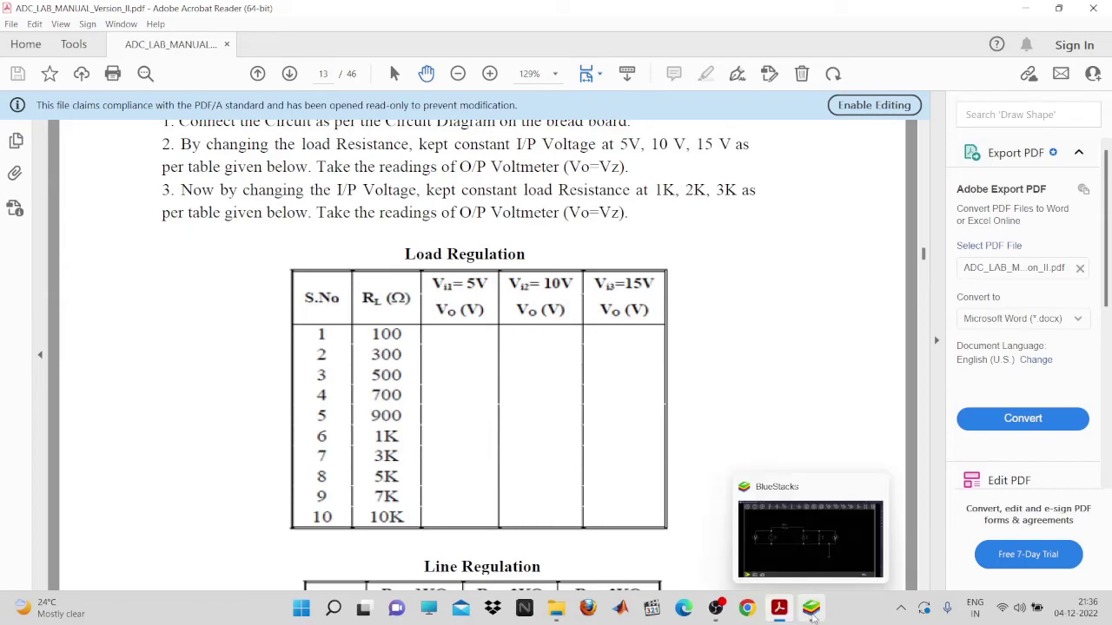
pyautogui.click(812, 612)
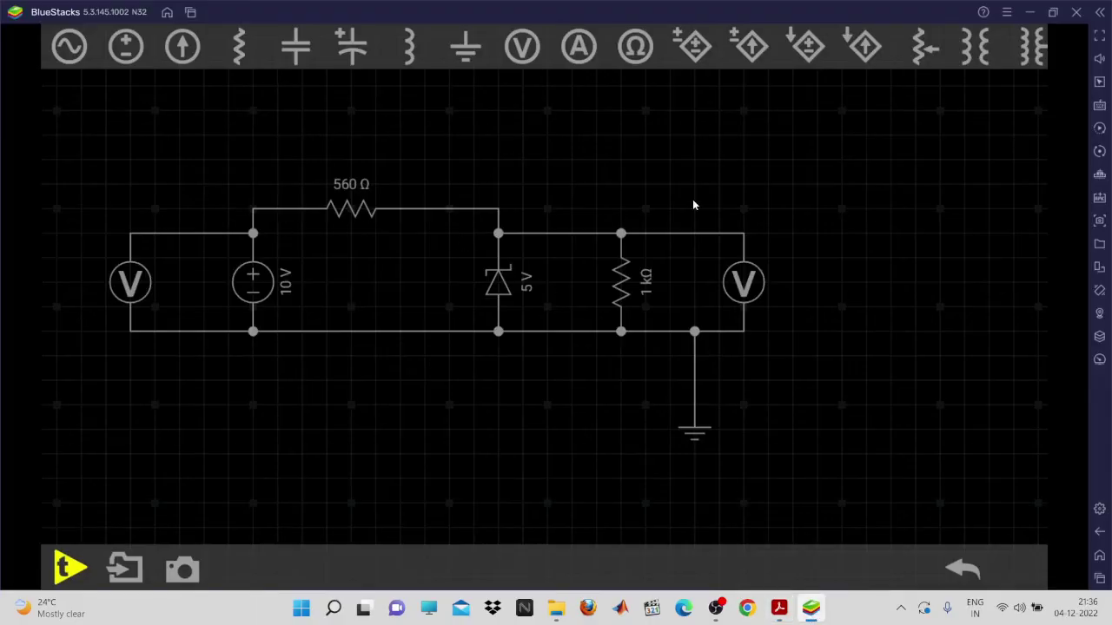
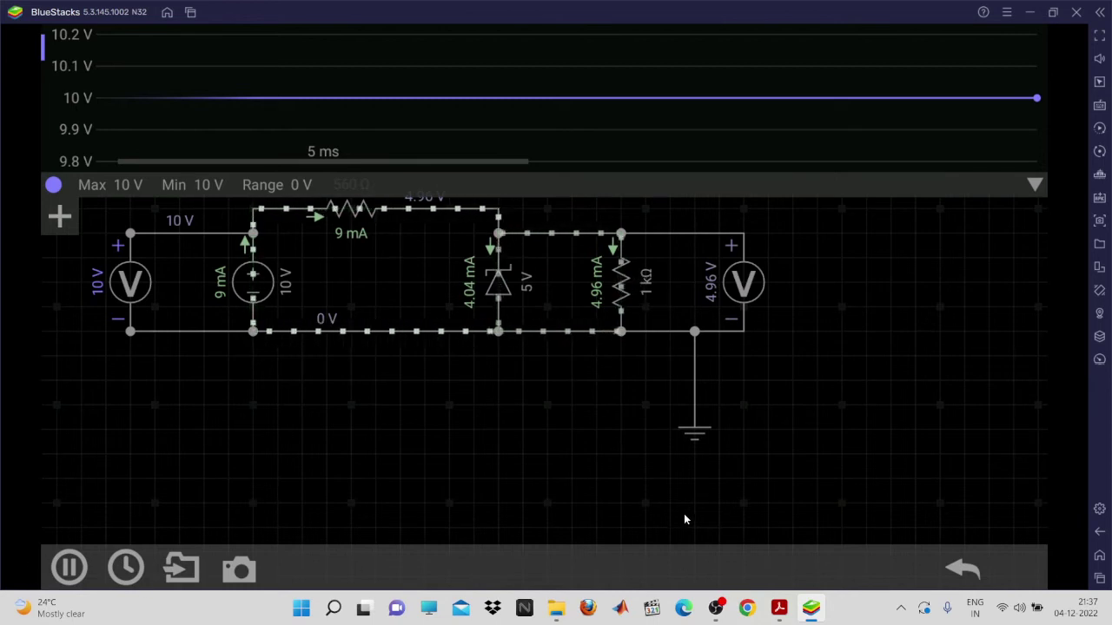
# - Check the lab manual's Load Regulation table and set the load resistor to 100 Ω in the BlueStacks circuit simulation
pyautogui.click(779, 608)
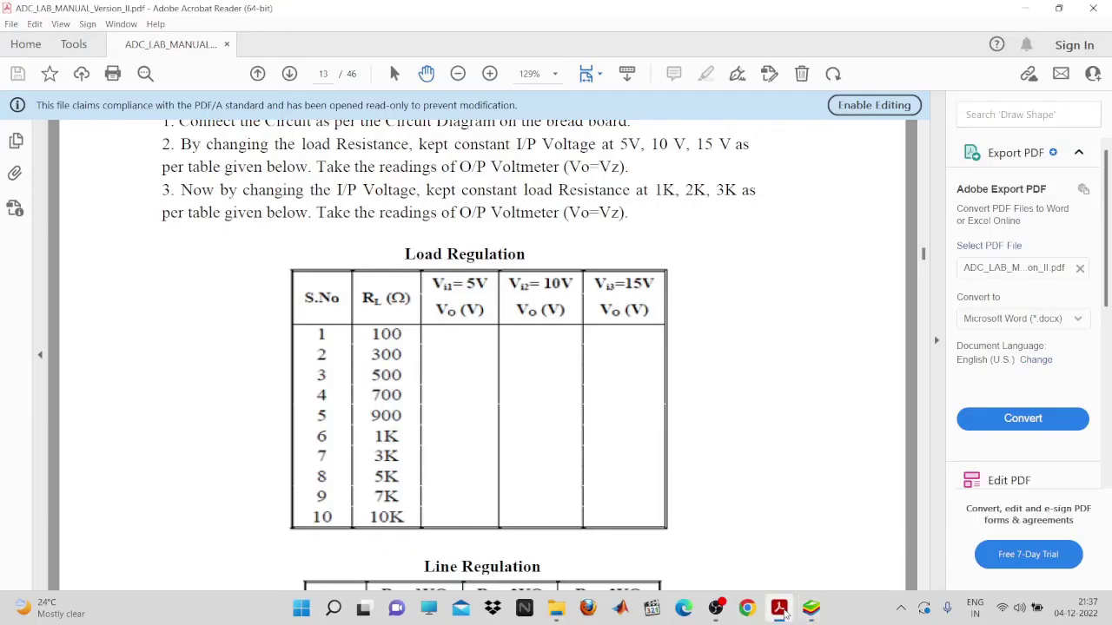
pyautogui.click(779, 608)
pyautogui.click(620, 282)
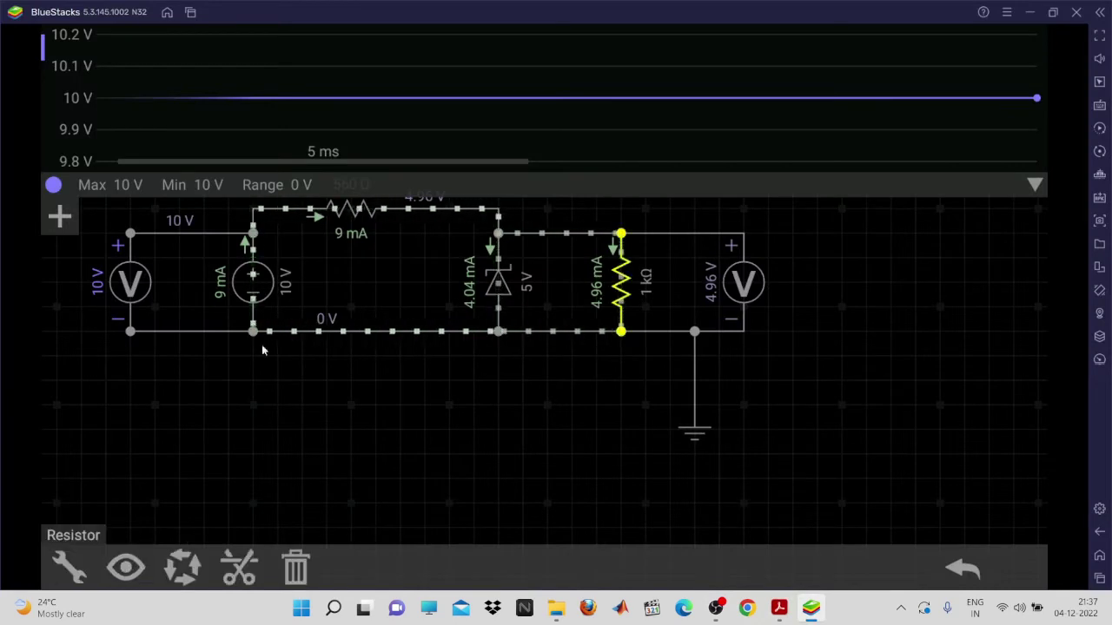
pyautogui.click(68, 568)
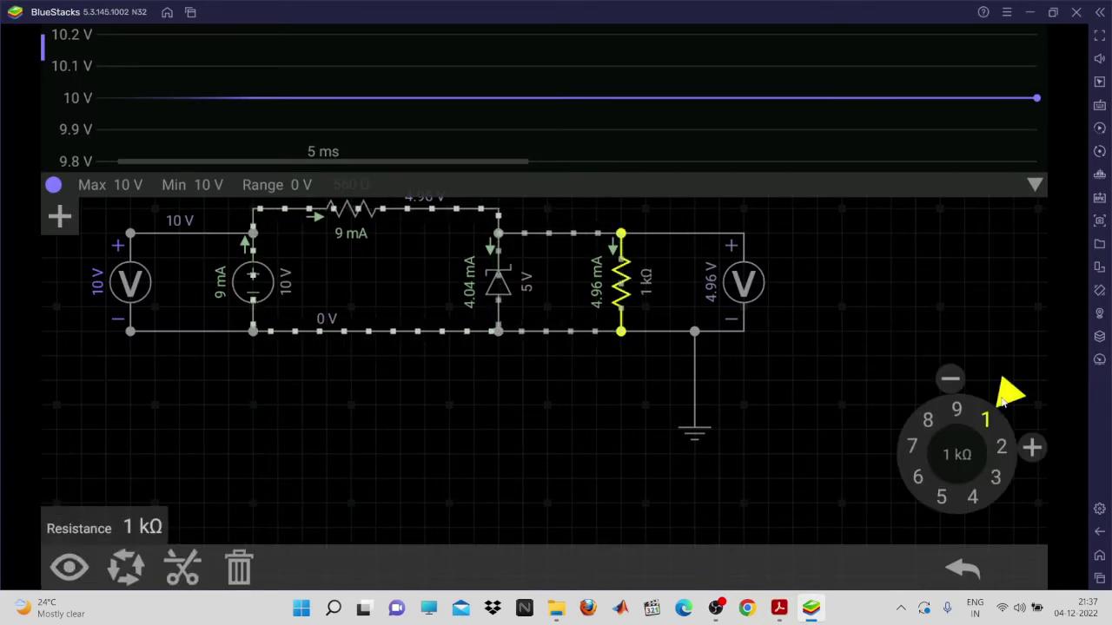
pyautogui.moveTo(1002, 398)
pyautogui.mouseDown()
pyautogui.moveTo(936, 435)
pyautogui.moveTo(951, 502)
pyautogui.moveTo(992, 473)
pyautogui.moveTo(1011, 422)
pyautogui.moveTo(1001, 405)
pyautogui.mouseUp()
pyautogui.click(985, 272)
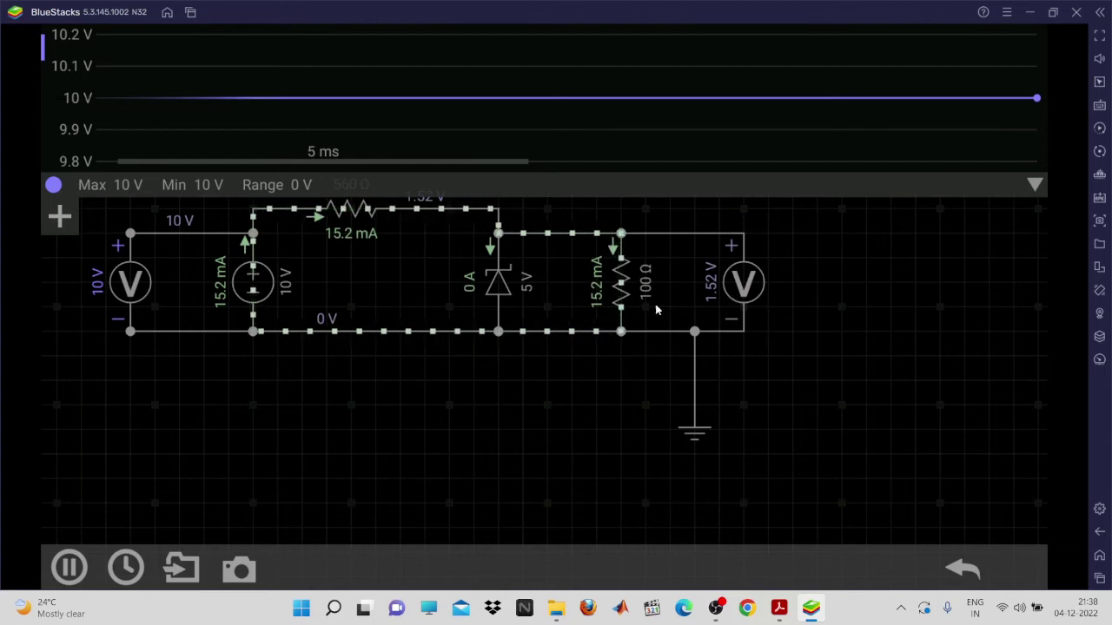
# - Consult the Load Regulation table in the lab manual again and set the circuit's load resistor to 200 Ω
pyautogui.click(779, 608)
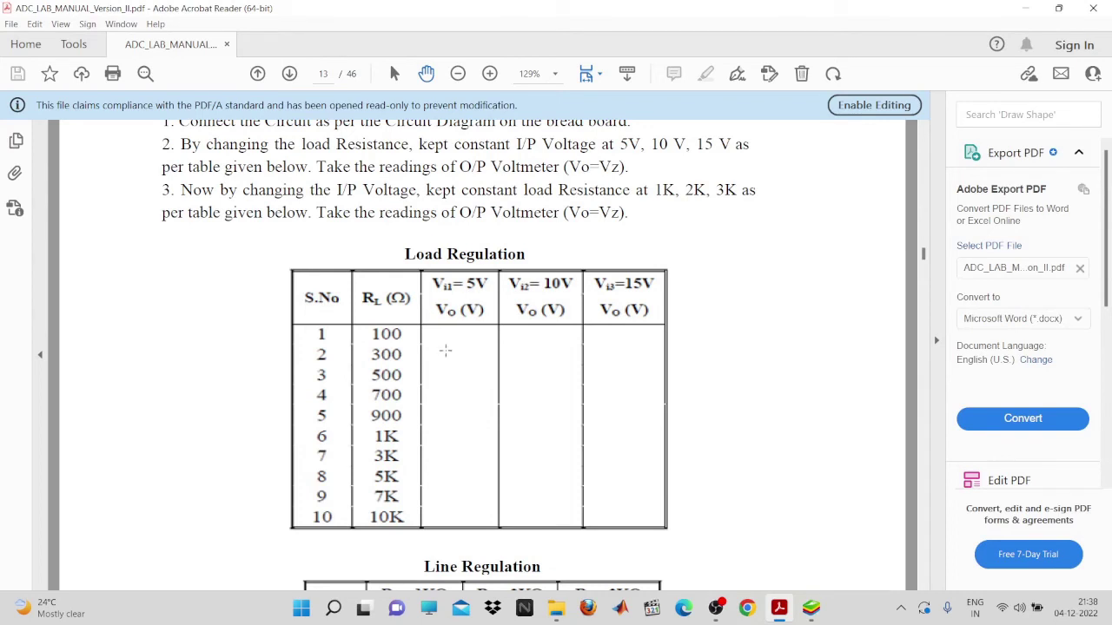
pyautogui.click(812, 610)
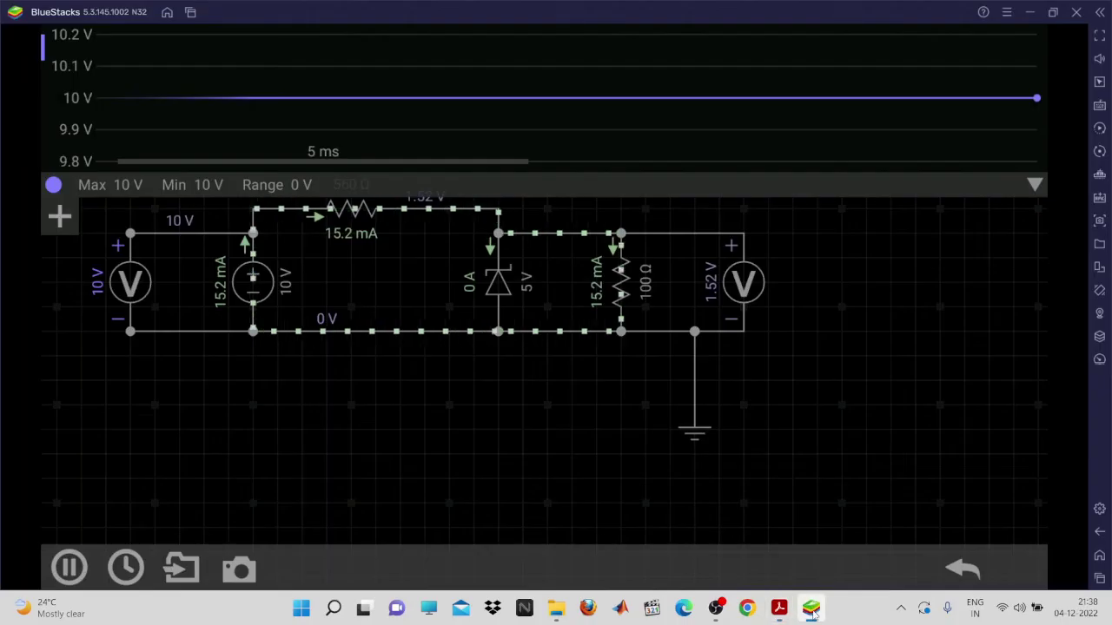
pyautogui.click(625, 290)
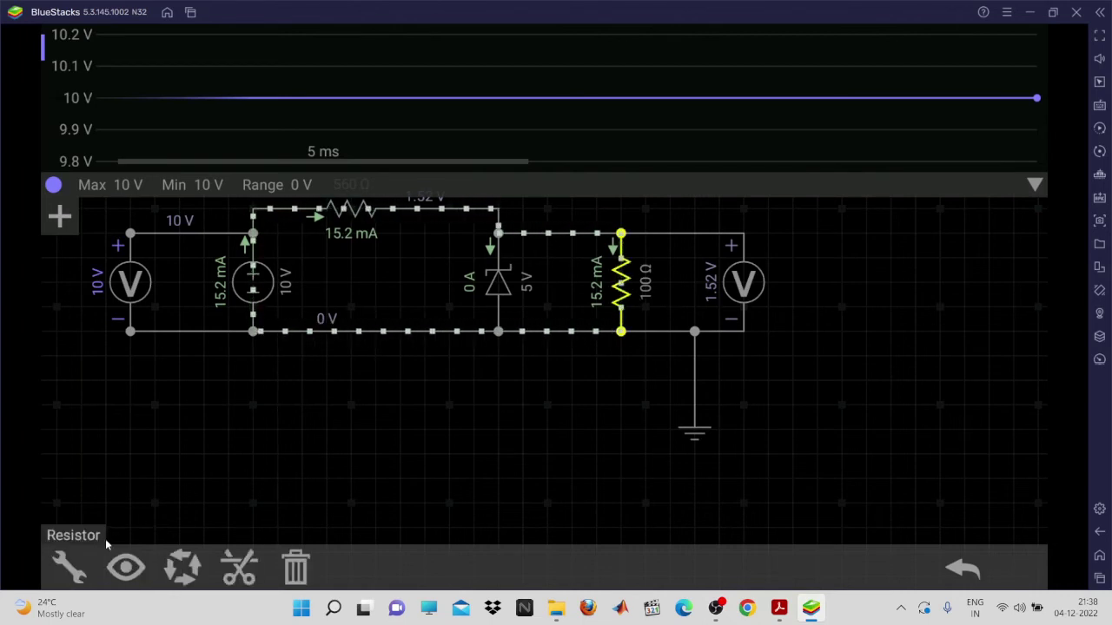
pyautogui.click(68, 567)
pyautogui.moveTo(1023, 424)
pyautogui.mouseDown()
pyautogui.moveTo(1024, 480)
pyautogui.moveTo(1028, 463)
pyautogui.mouseUp()
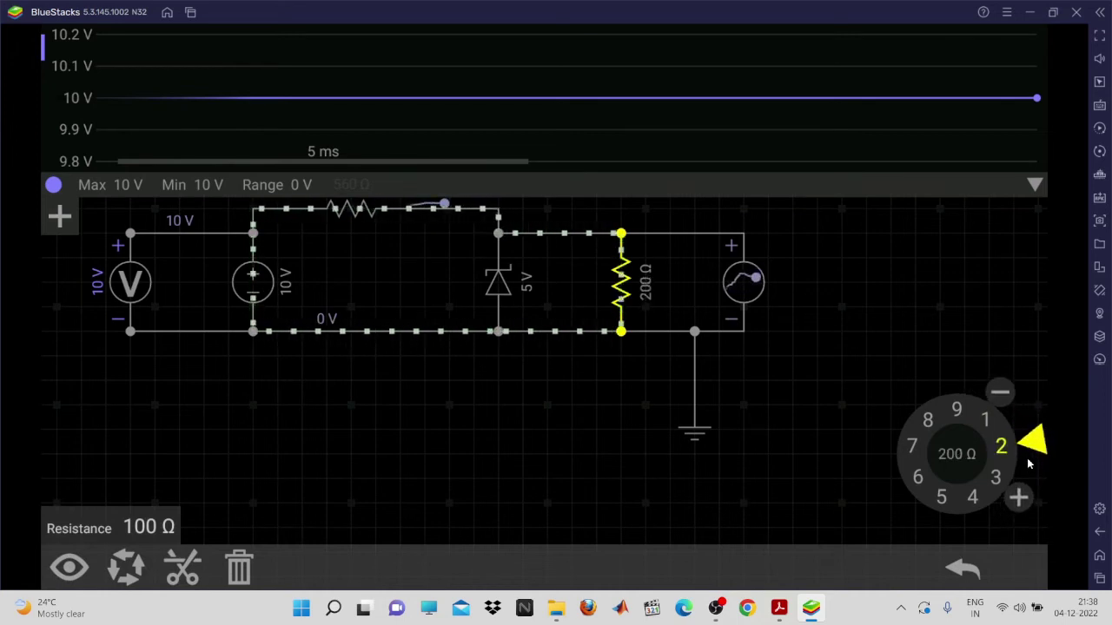
pyautogui.click(851, 310)
pyautogui.click(68, 568)
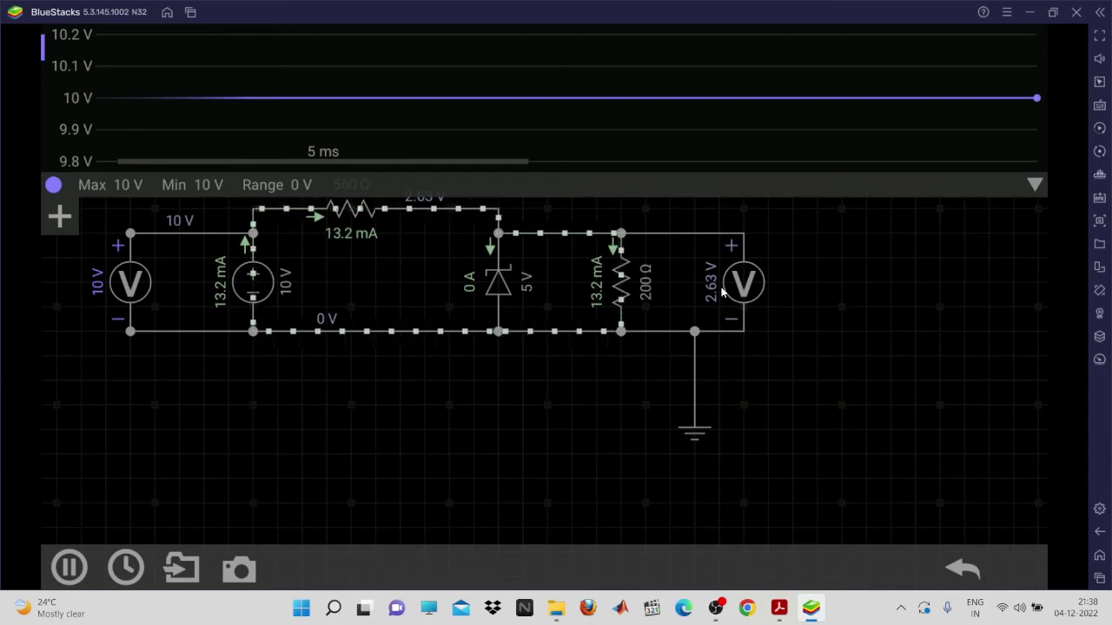
# - Glance at the lab manual and increase the load resistor to 383 Ω in the running simulation
pyautogui.click(778, 608)
pyautogui.click(810, 608)
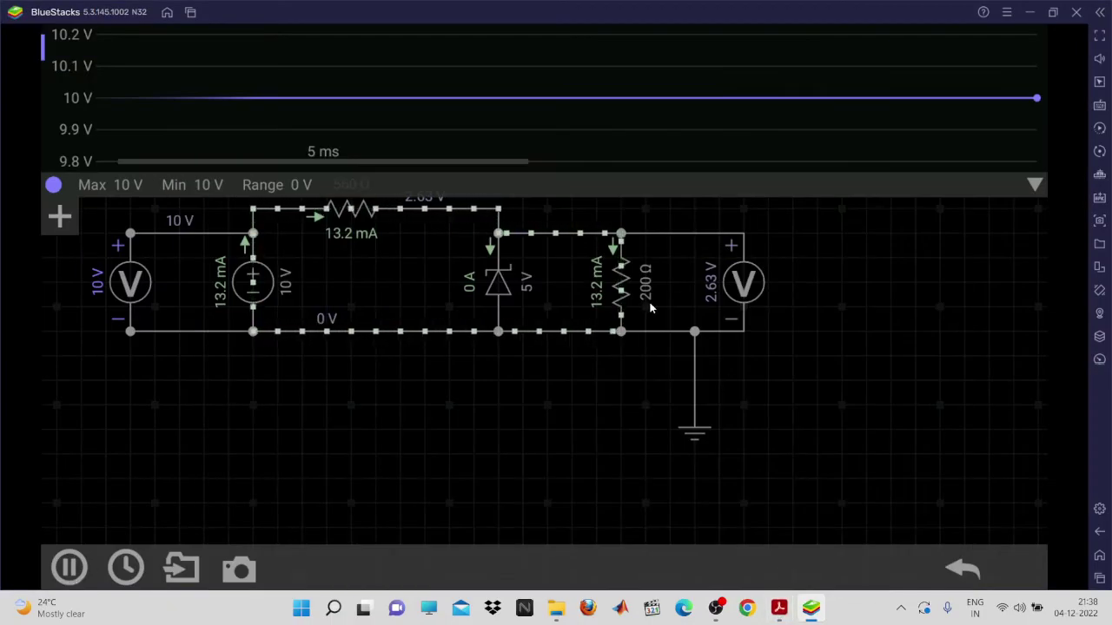
pyautogui.click(620, 282)
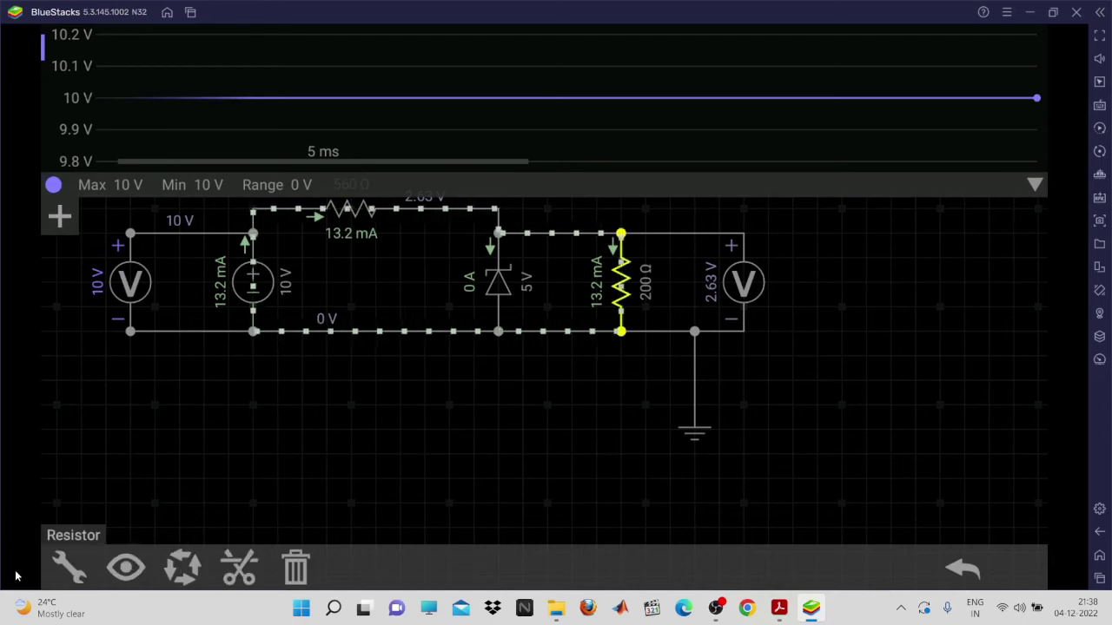
pyautogui.click(68, 567)
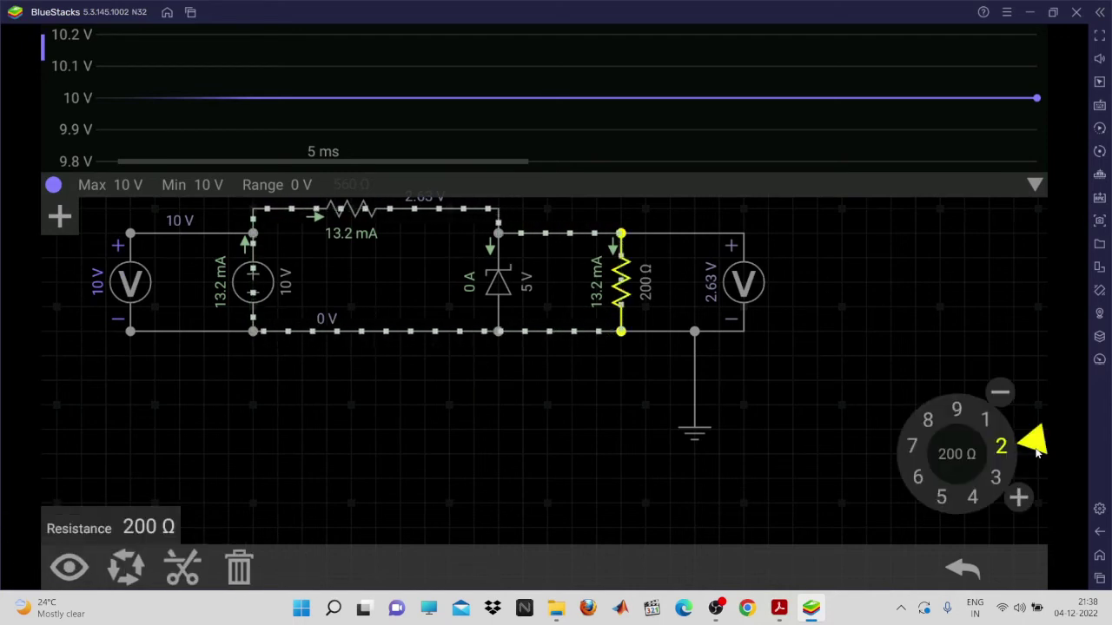
pyautogui.moveTo(1037, 449); pyautogui.dragTo(980, 490)
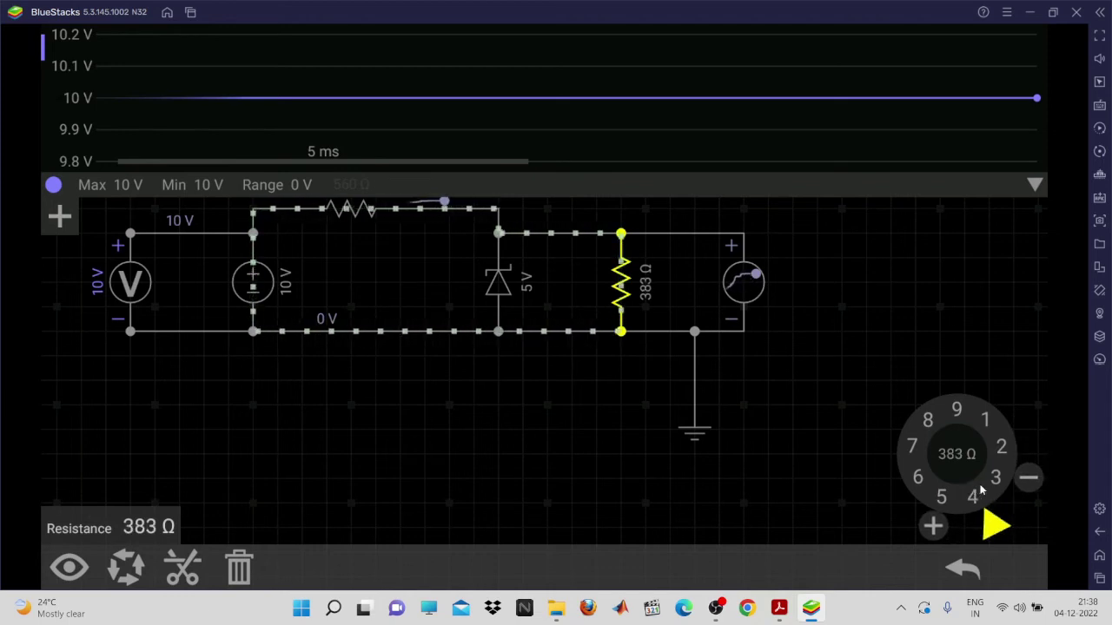
pyautogui.click(990, 530)
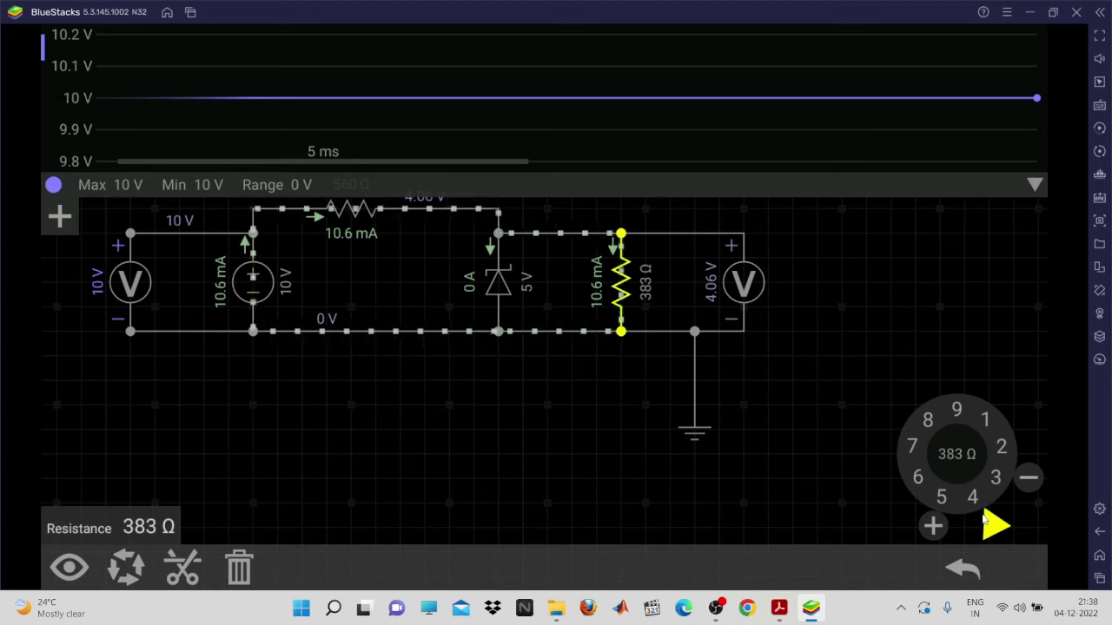
# - Raise the load resistance in stages through 560 Ω, 581 Ω and 600 Ω up to 630 Ω
pyautogui.moveTo(984, 518)
pyautogui.mouseDown()
pyautogui.moveTo(959, 521)
pyautogui.moveTo(931, 488)
pyautogui.mouseUp()
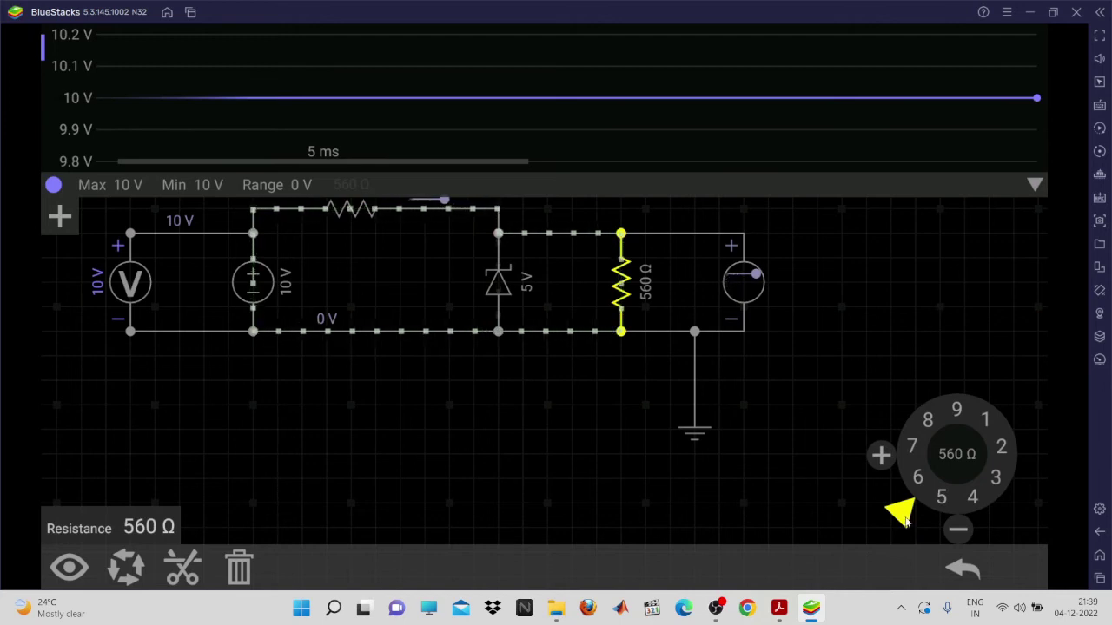
pyautogui.moveTo(905, 516); pyautogui.dragTo(892, 503)
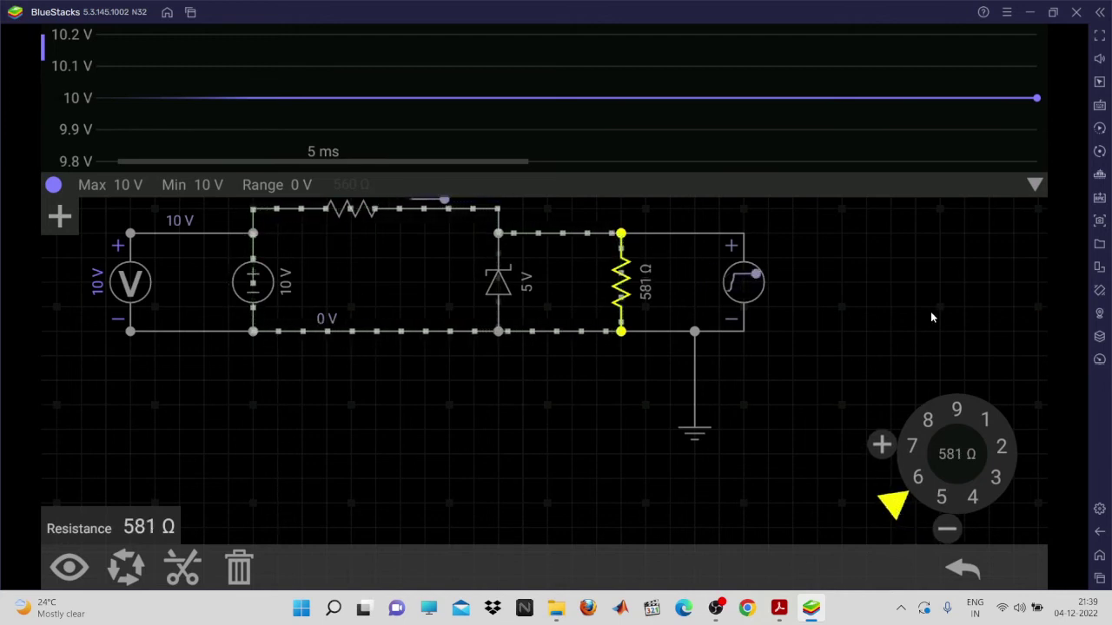
pyautogui.moveTo(892, 505); pyautogui.dragTo(888, 492)
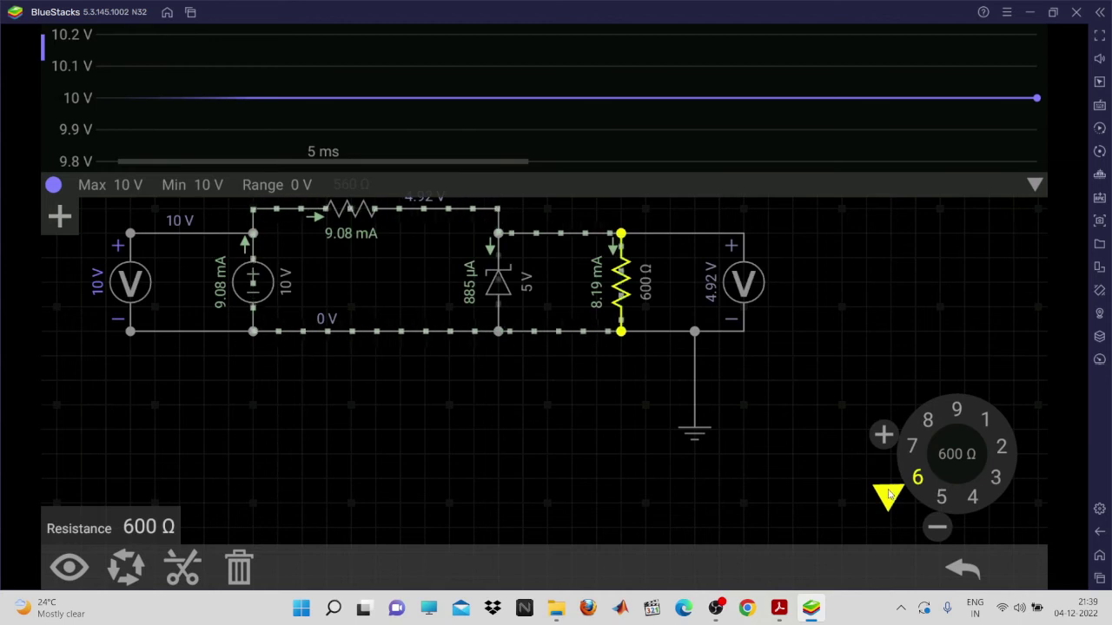
pyautogui.moveTo(890, 494); pyautogui.dragTo(881, 478)
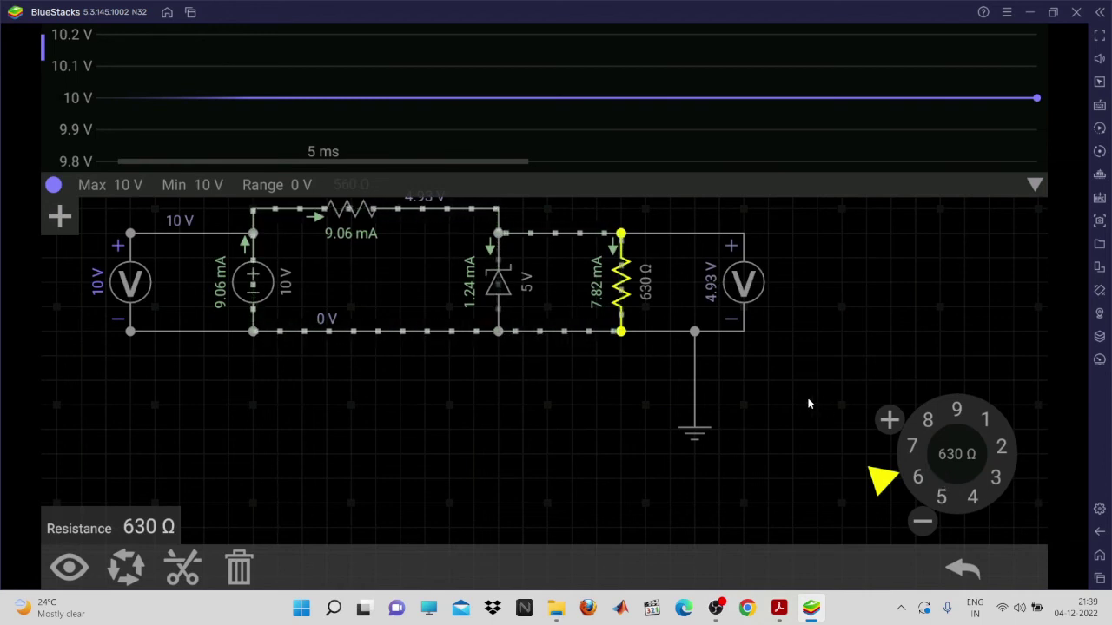
# - Review the lab manual's Load and Line Regulation tables and lower the circuit's DC voltage source to 9.21 V in BlueStacks
pyautogui.click(779, 608)
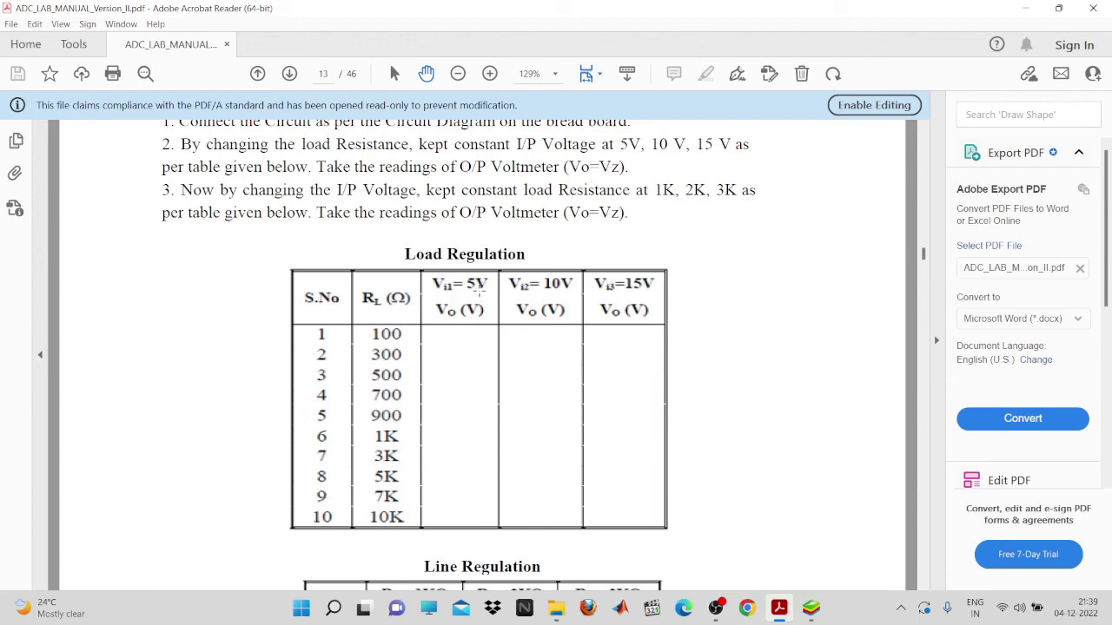
pyautogui.scroll(-5, 644, 334)
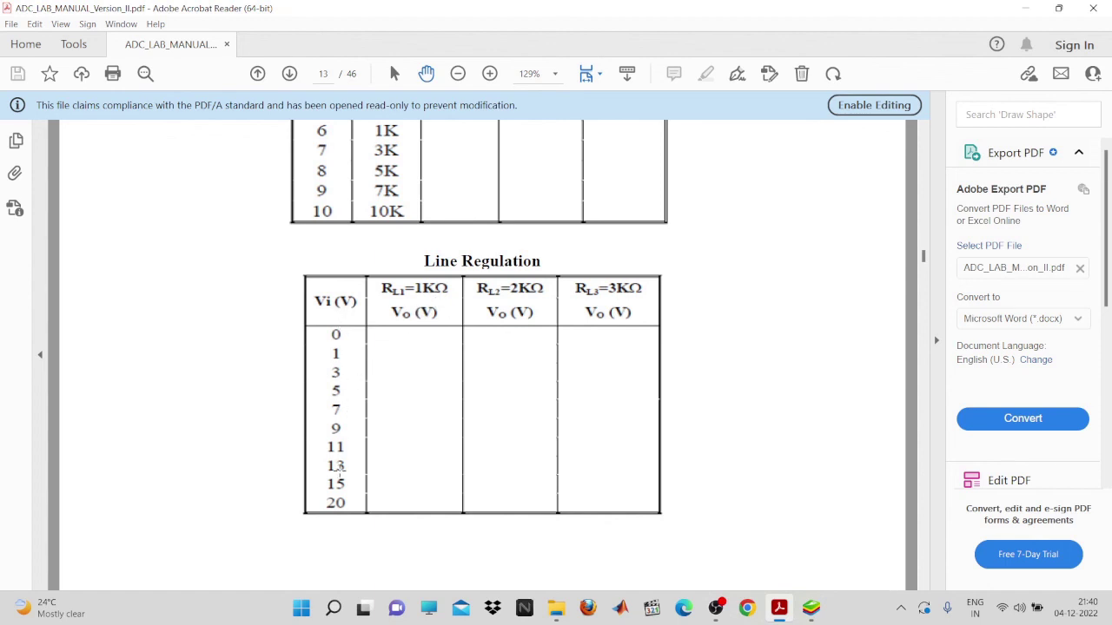
pyautogui.click(811, 608)
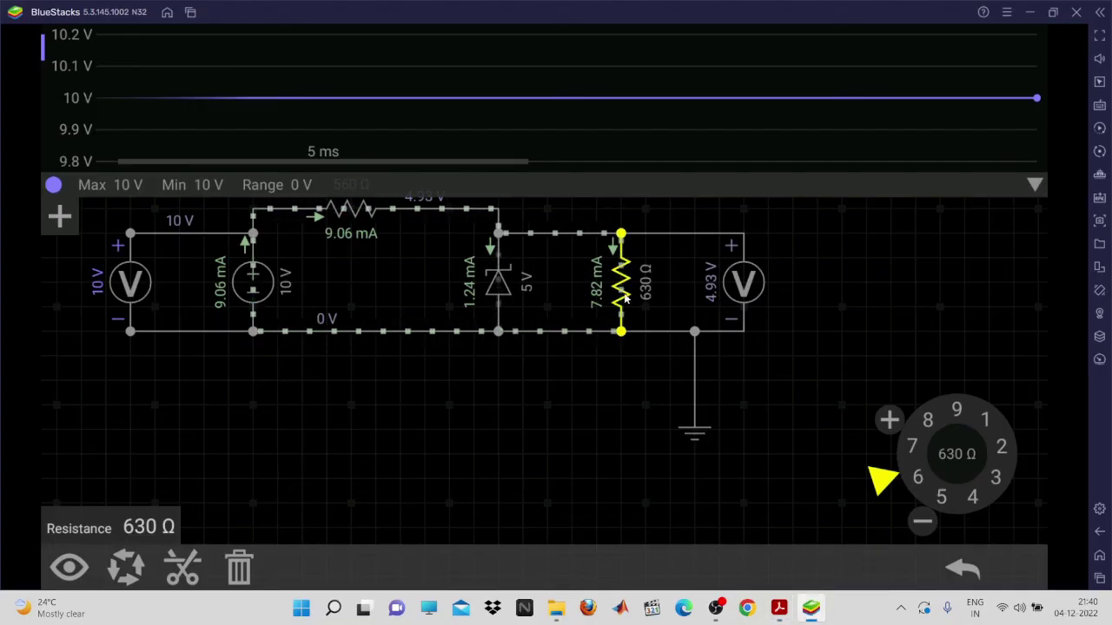
pyautogui.click(252, 282)
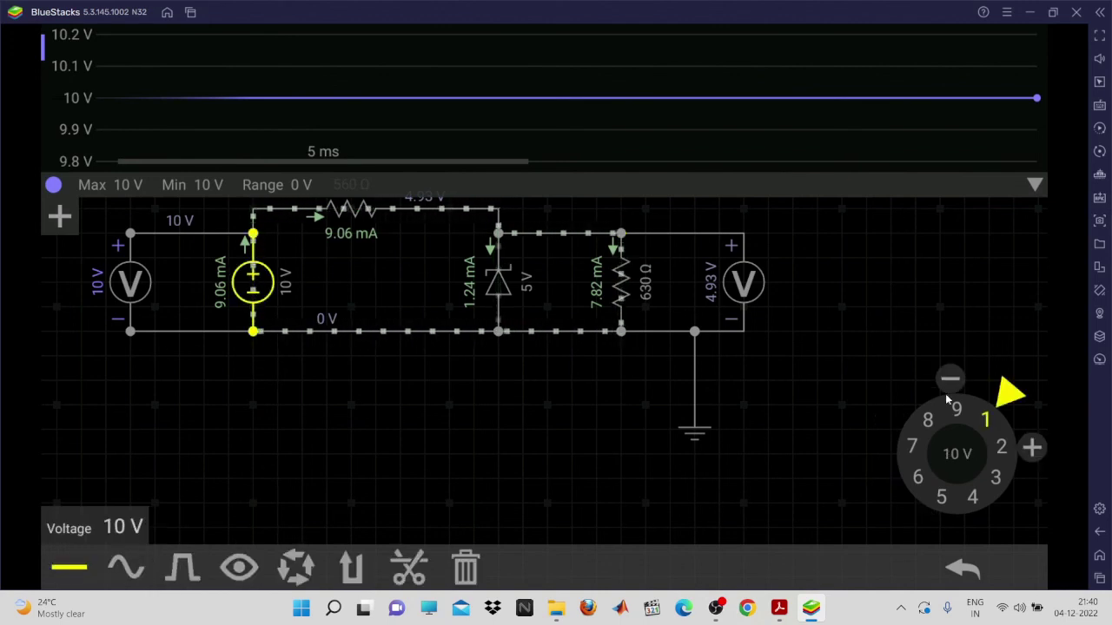
pyautogui.moveTo(987, 397); pyautogui.dragTo(960, 404)
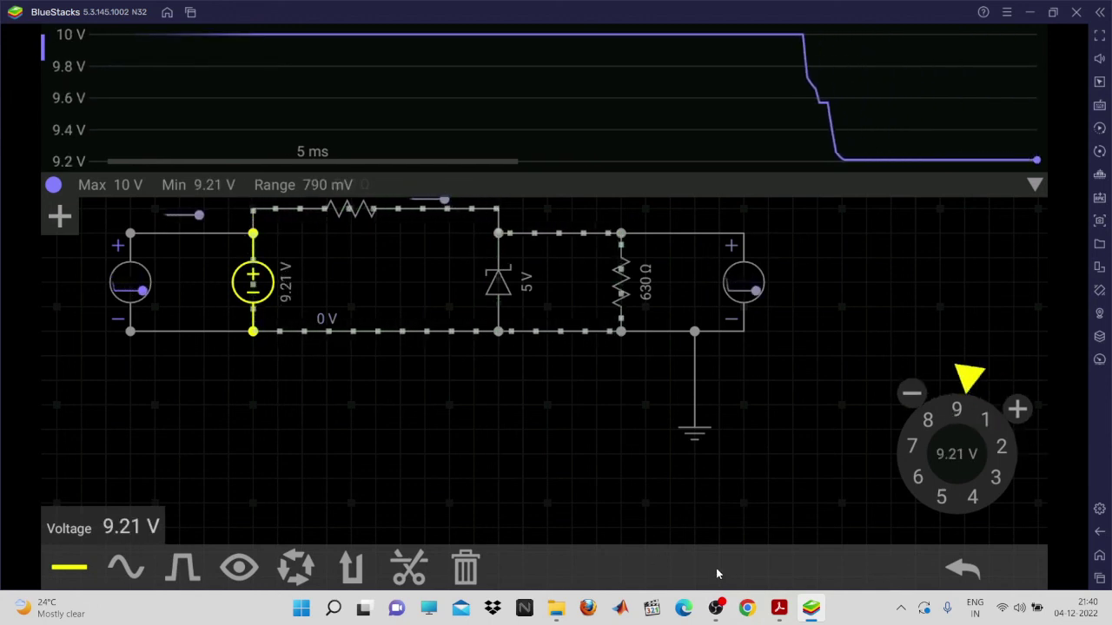
# - Examine the Load Regulation and Line Regulation tables and their procedure on page 13 of the lab manual in Acrobat Reader
pyautogui.click(779, 608)
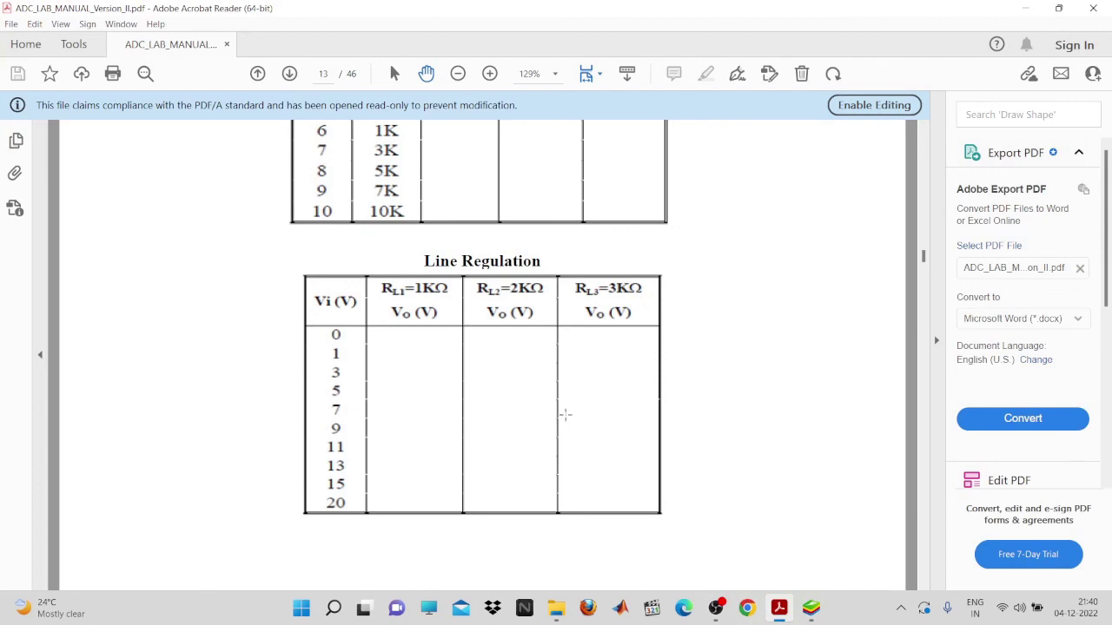
pyautogui.scroll(4, 611, 273)
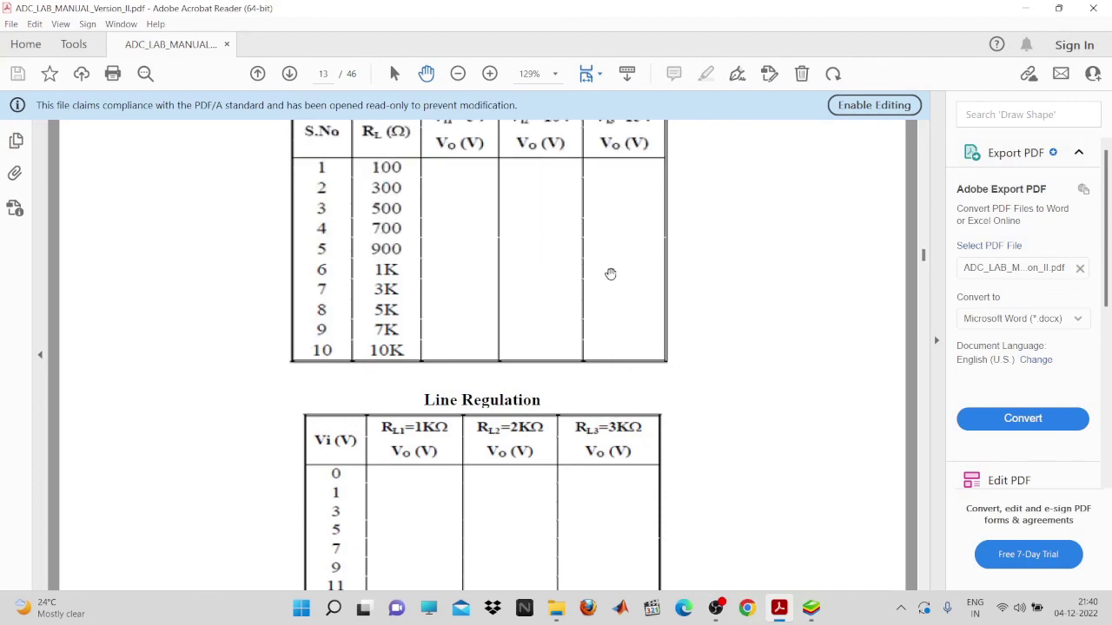
pyautogui.scroll(3, 610, 274)
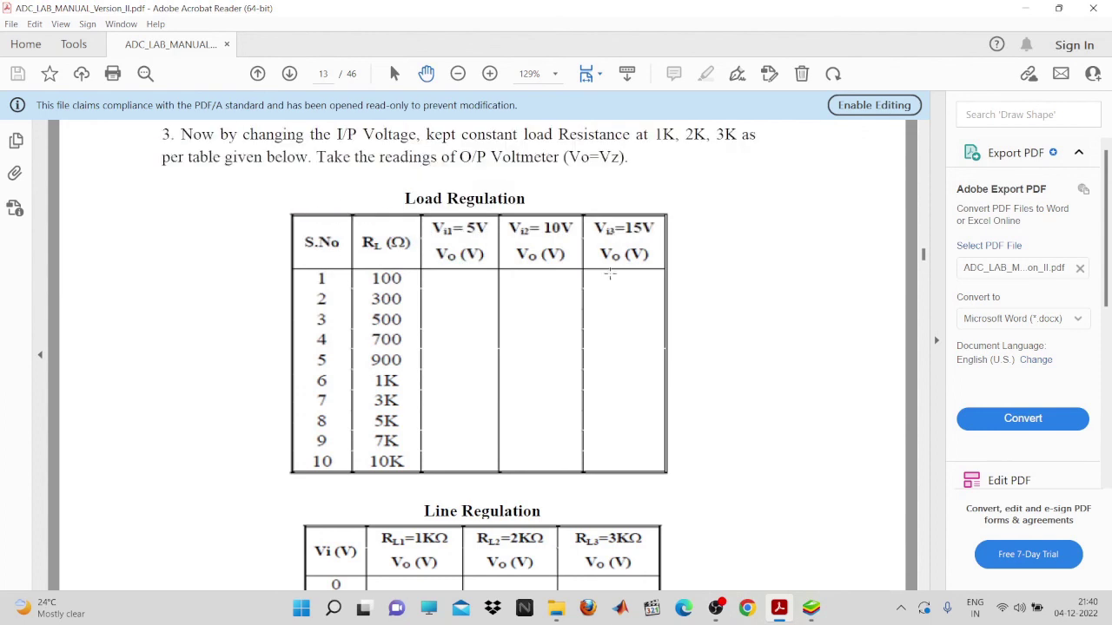
pyautogui.scroll(-6, 610, 273)
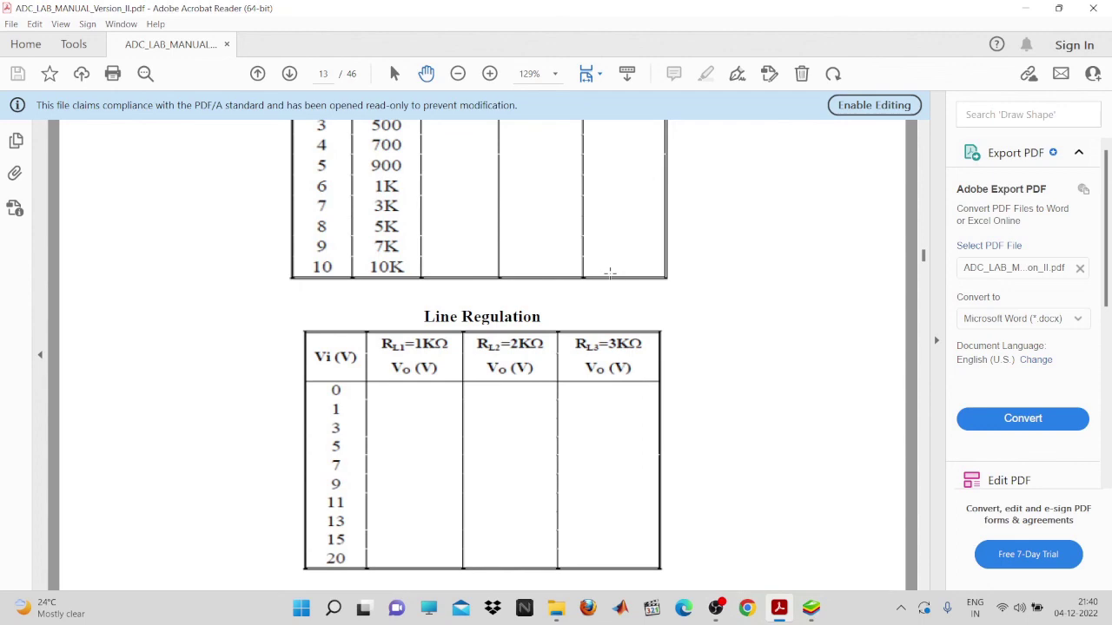
pyautogui.scroll(1, 651, 303)
pyautogui.scroll(4, 652, 303)
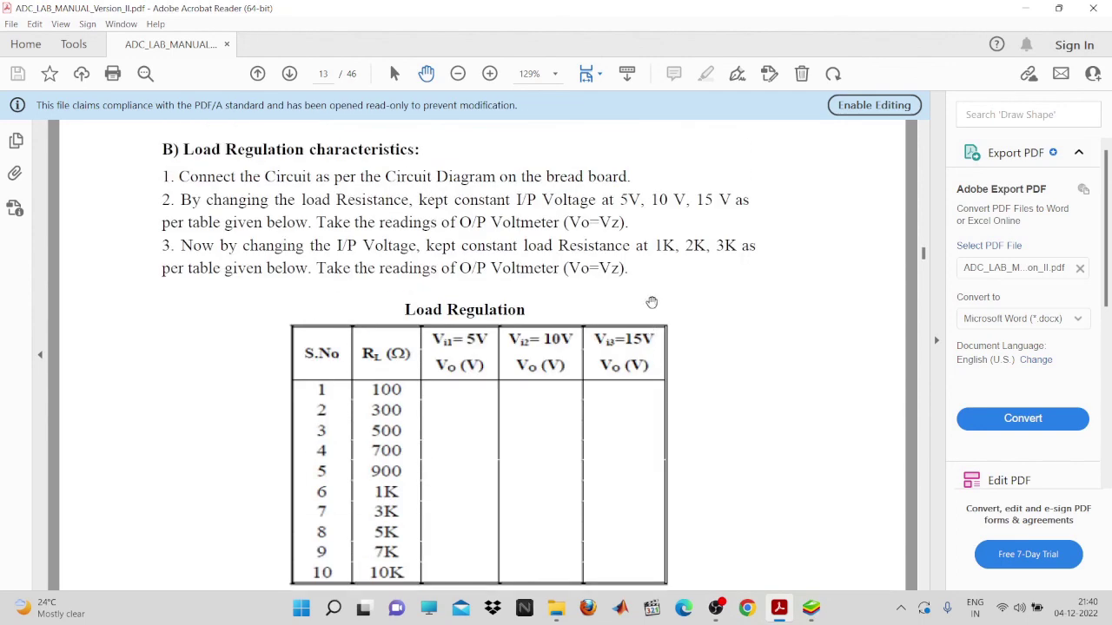
pyautogui.scroll(-8, 651, 303)
pyautogui.scroll(-2, 652, 301)
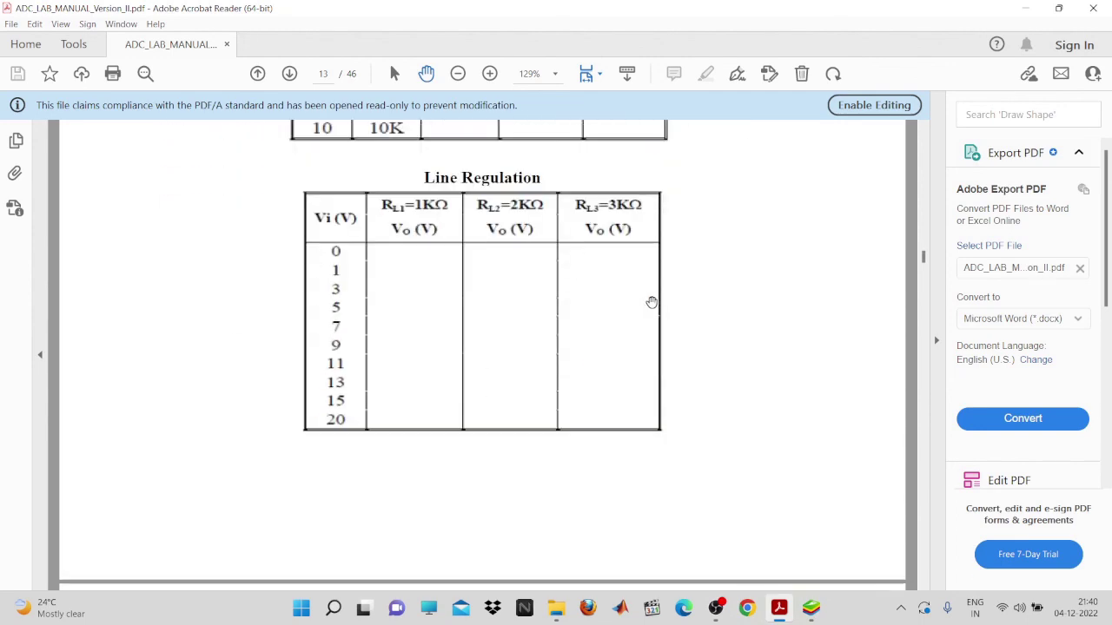